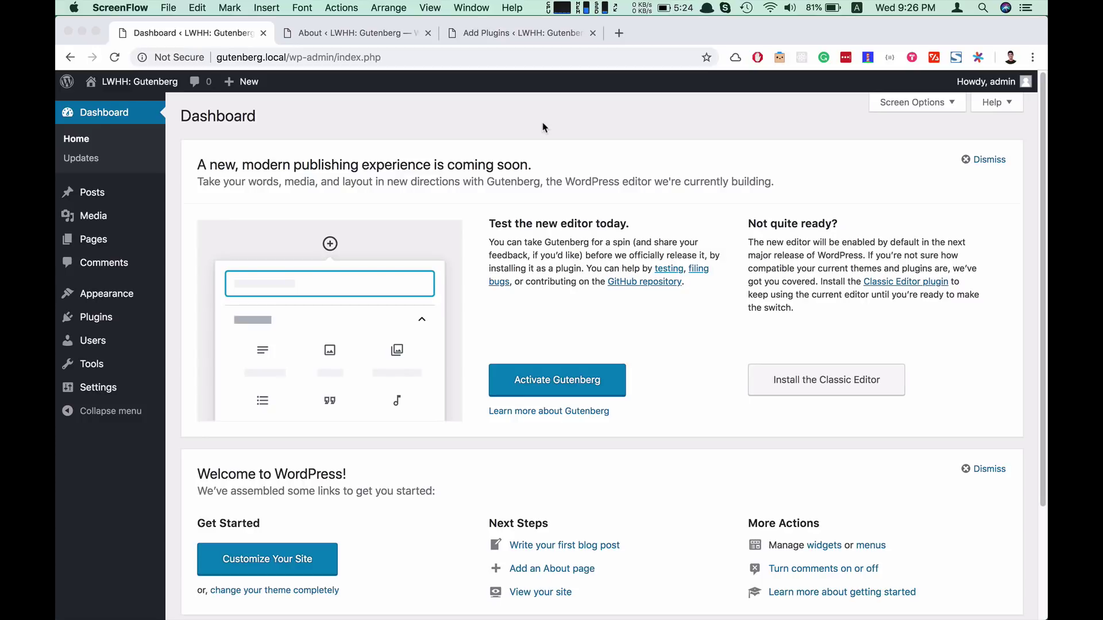
# Activate Gutenberg from the Dashboard and open the 'Welcome to the Gutenberg Editor' demo post.
pyautogui.click(518, 120)
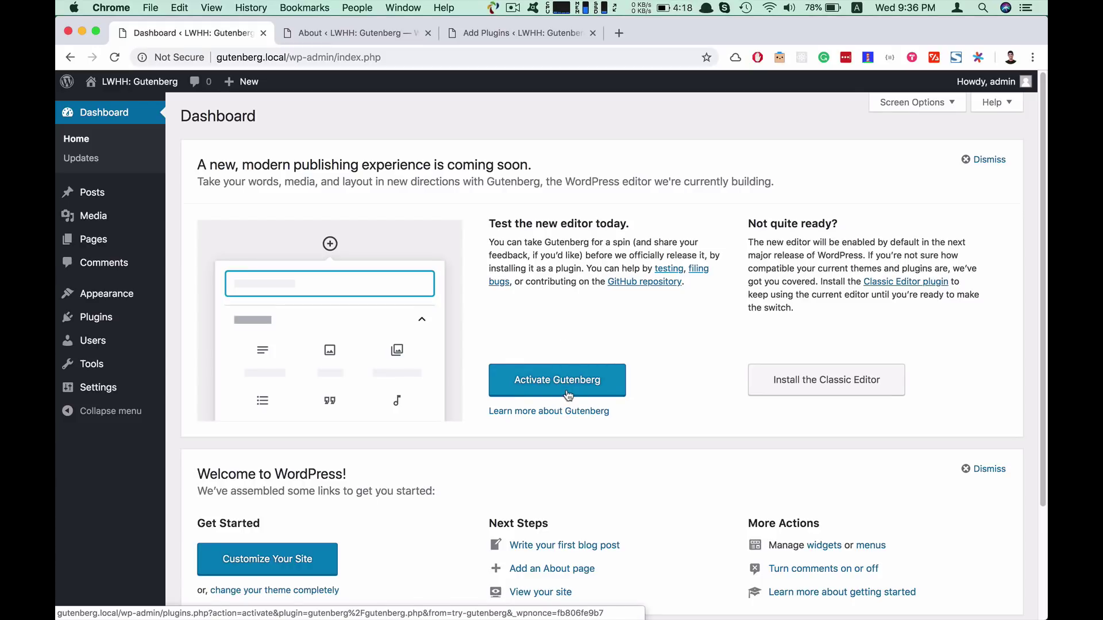
pyautogui.click(551, 386)
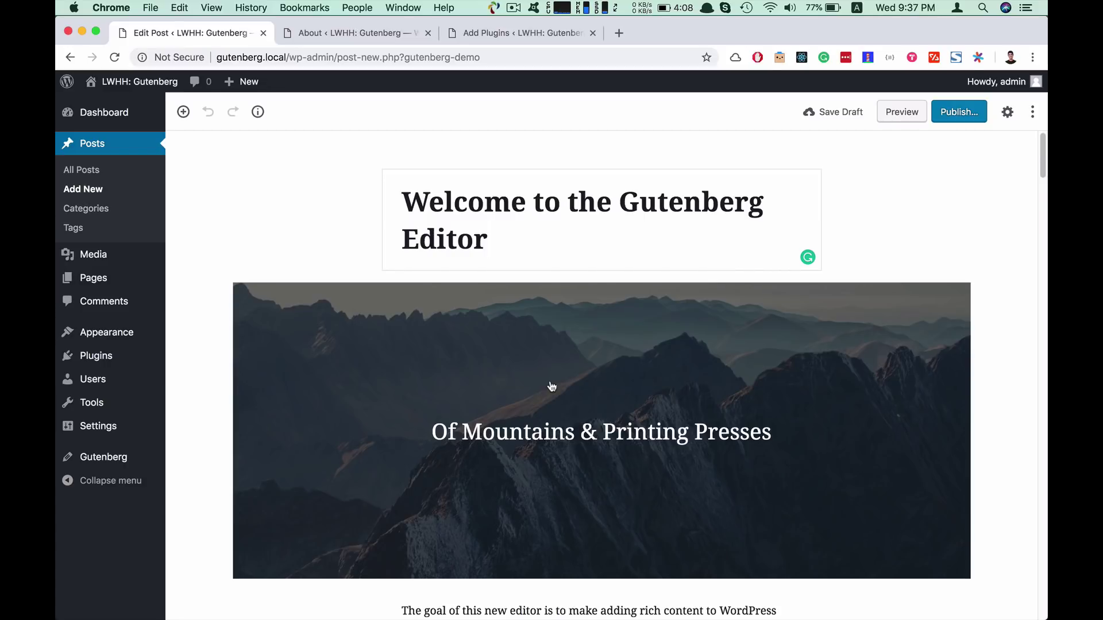
# Show the 'classic editor' plugin search results and highlight the Classic Editor plugin name.
pyautogui.click(538, 34)
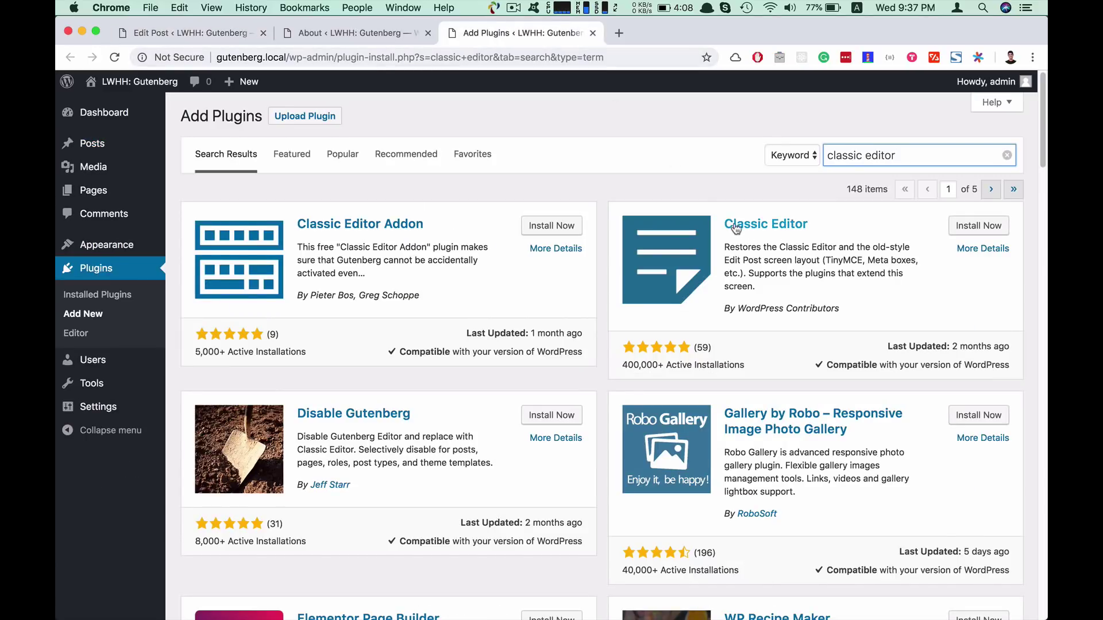
pyautogui.moveTo(819, 227); pyautogui.dragTo(722, 221)
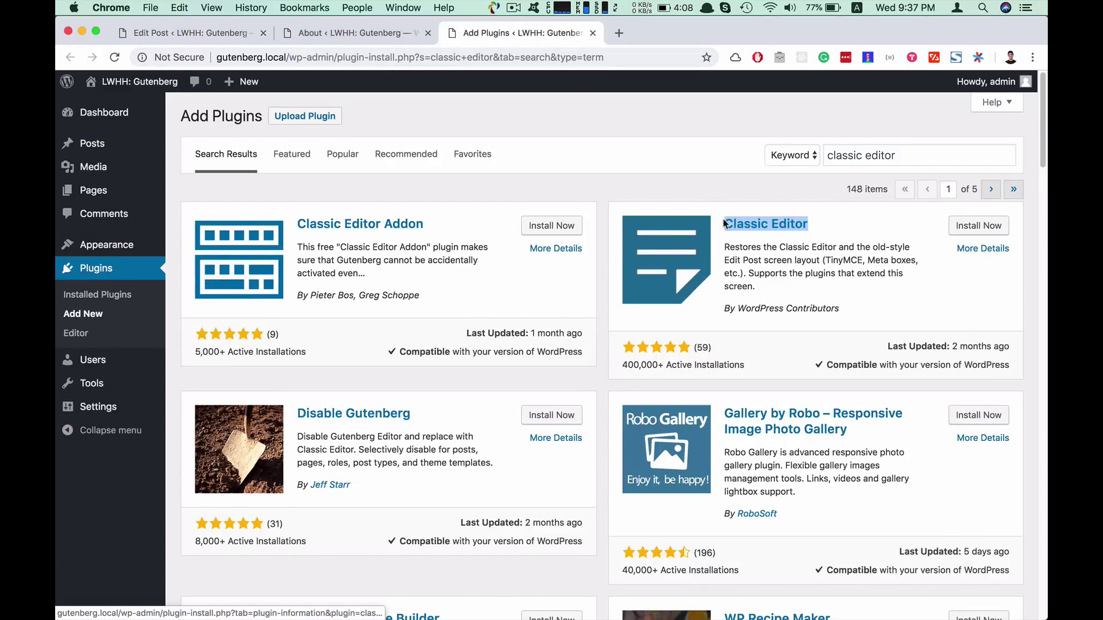
pyautogui.click(708, 194)
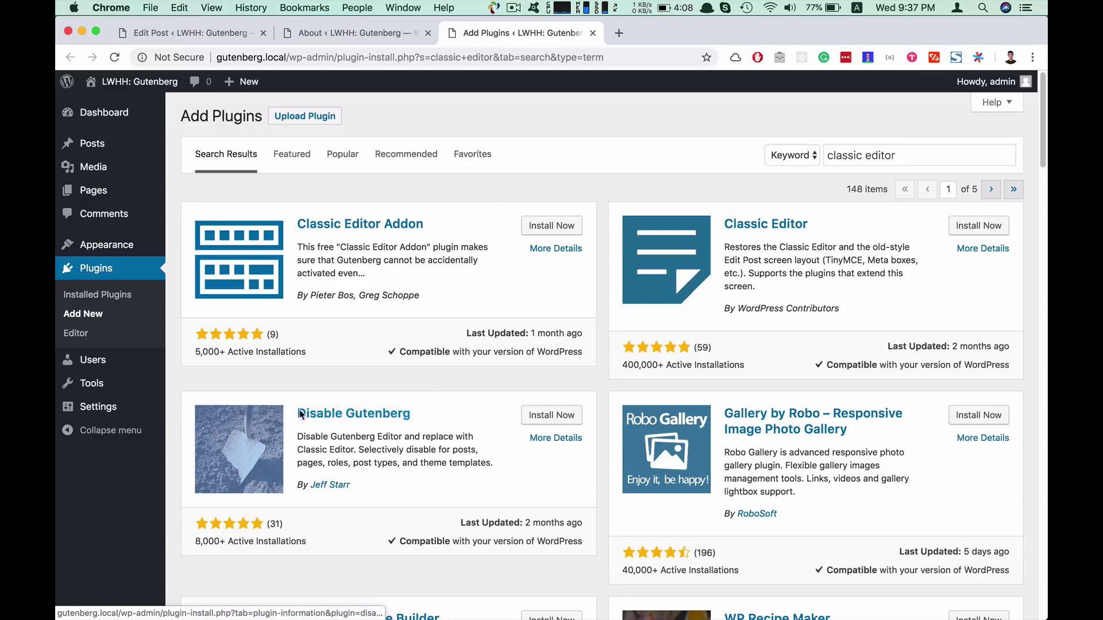
pyautogui.scroll(-5, 315, 394)
pyautogui.scroll(1, 316, 394)
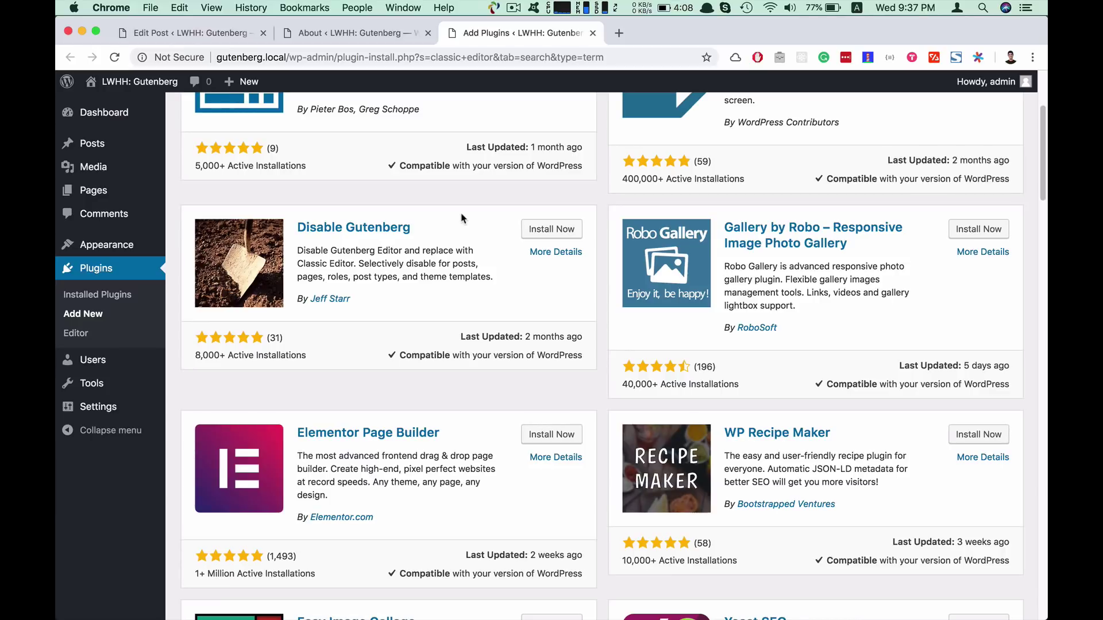
pyautogui.scroll(5, 443, 224)
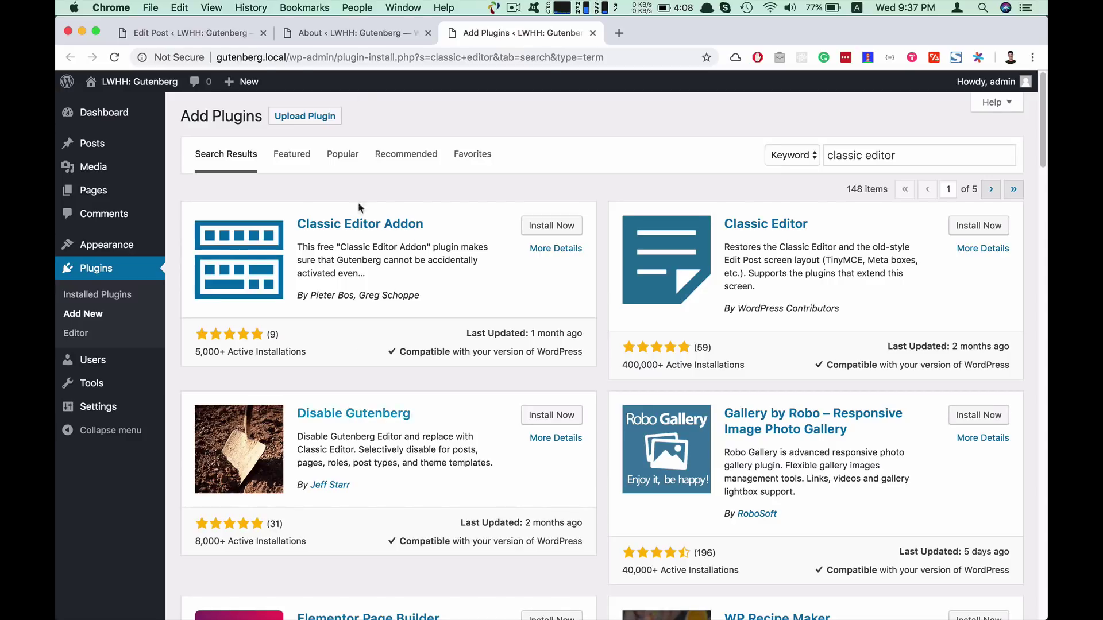
# Return to the demo post and select its cover image block and opening paragraph.
pyautogui.click(213, 40)
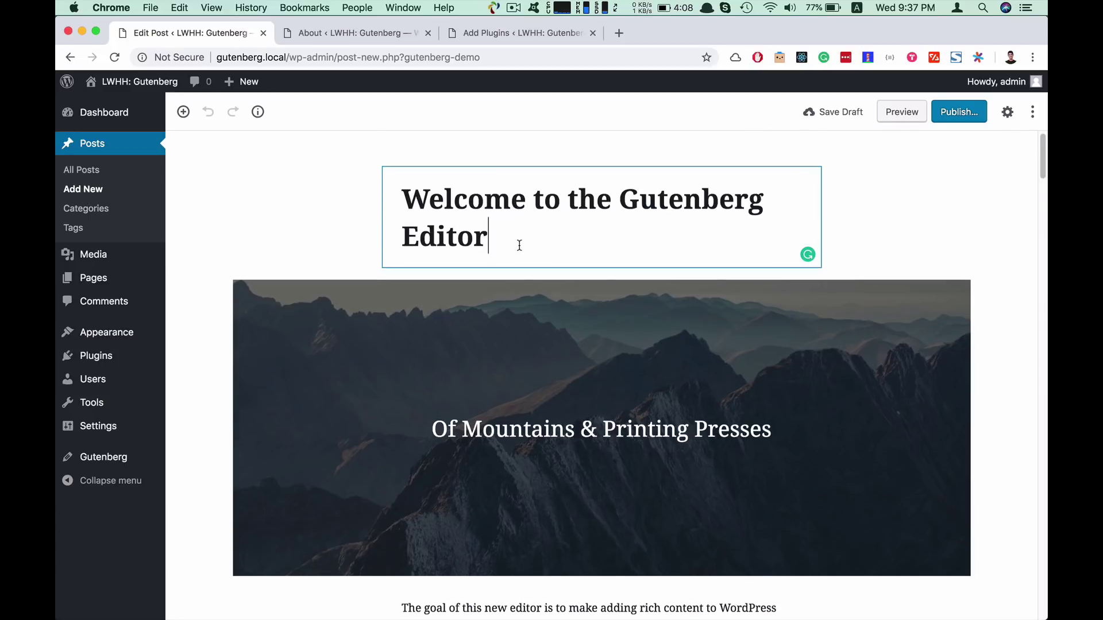
pyautogui.scroll(-3, 405, 305)
pyautogui.click(394, 311)
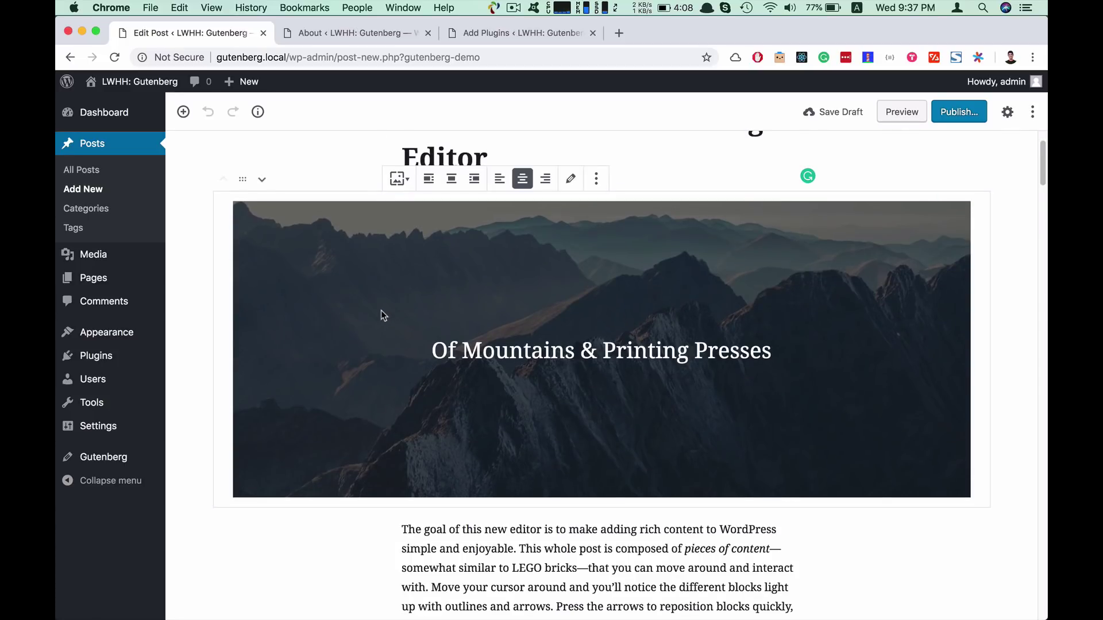
pyautogui.scroll(-8, 380, 315)
pyautogui.scroll(6, 433, 323)
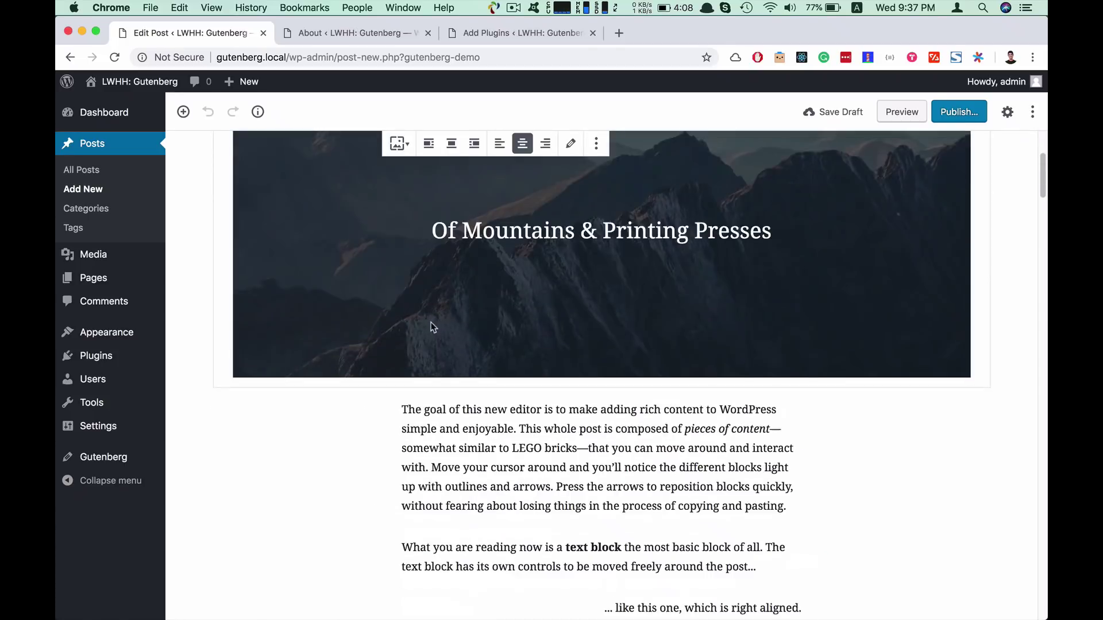
pyautogui.click(407, 428)
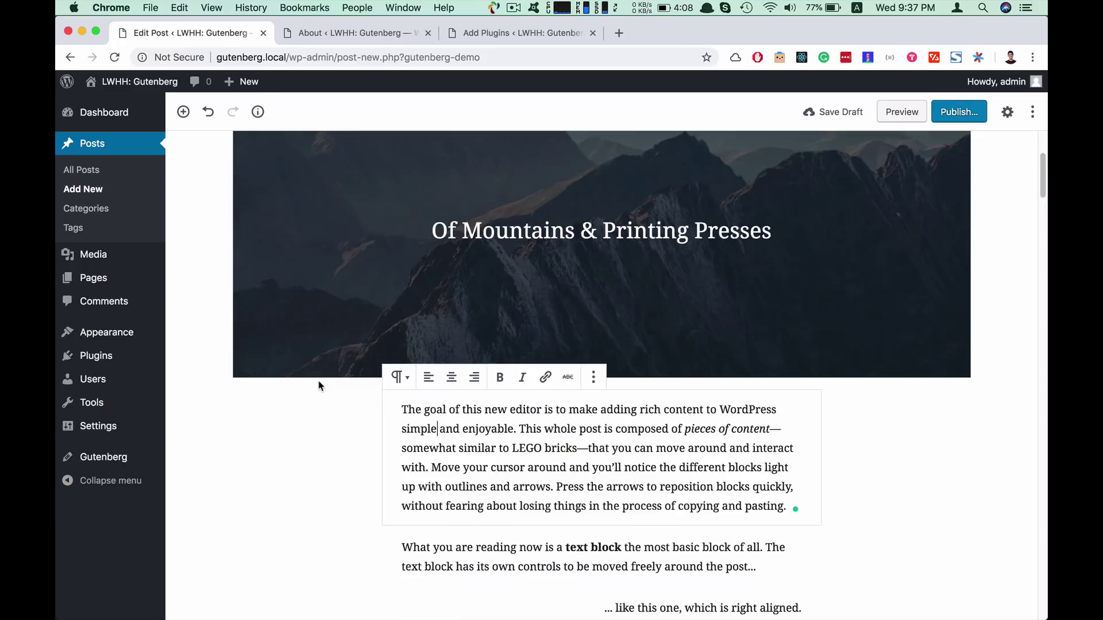
# Select the 'A Picture is Worth a Thousand Words' heading and its paragraph, then collapse the admin menu.
pyautogui.scroll(-2, 320, 384)
pyautogui.scroll(-7, 344, 367)
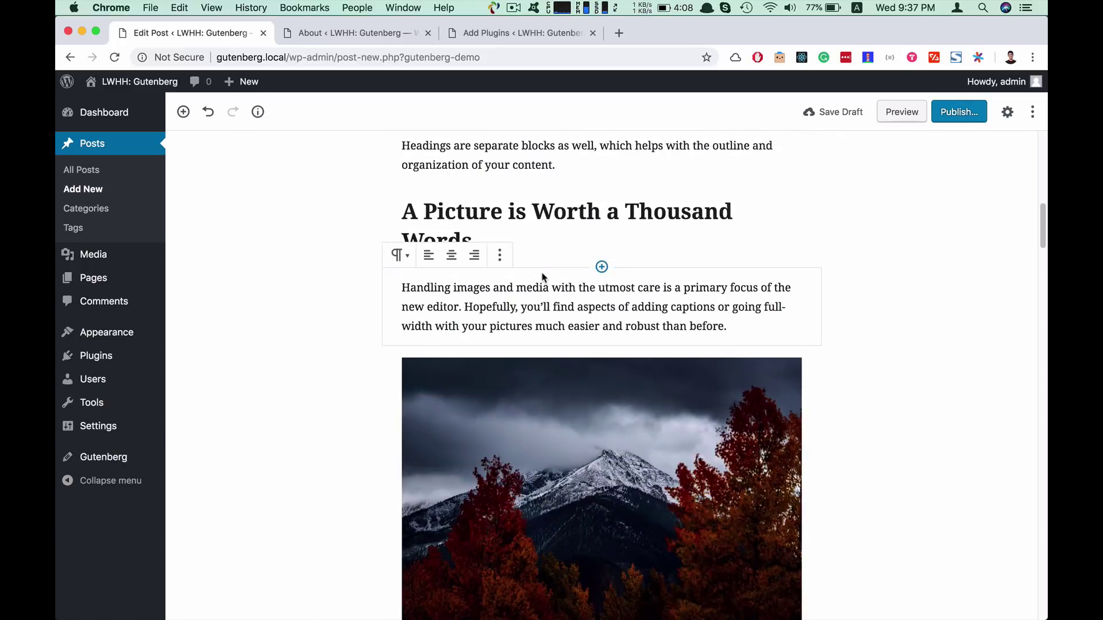
pyautogui.click(500, 230)
pyautogui.click(500, 305)
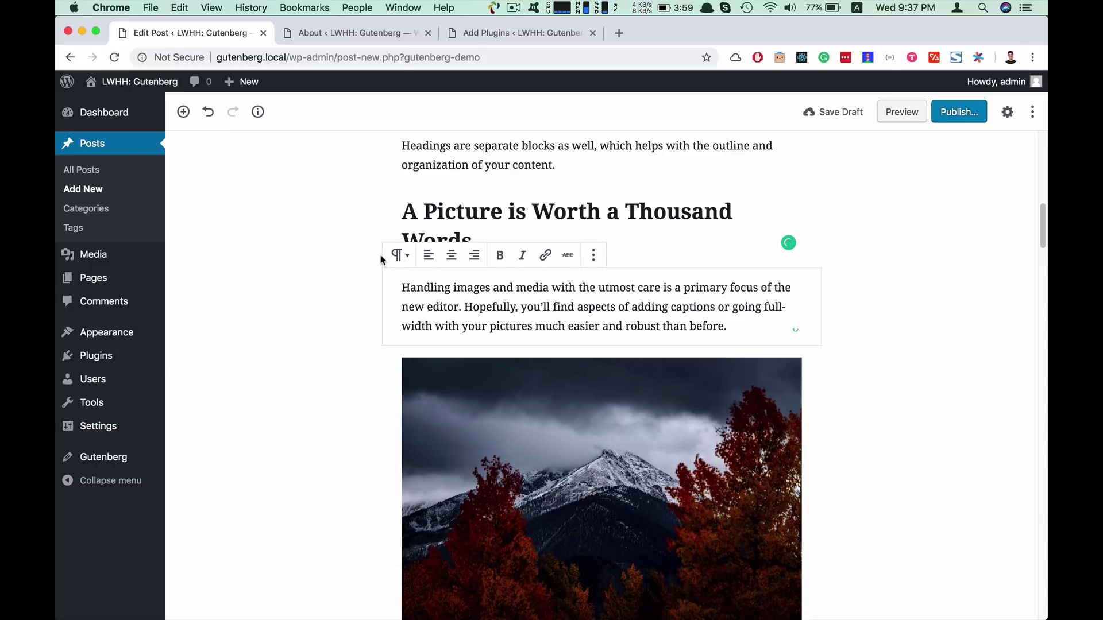
pyautogui.scroll(15, 710, 305)
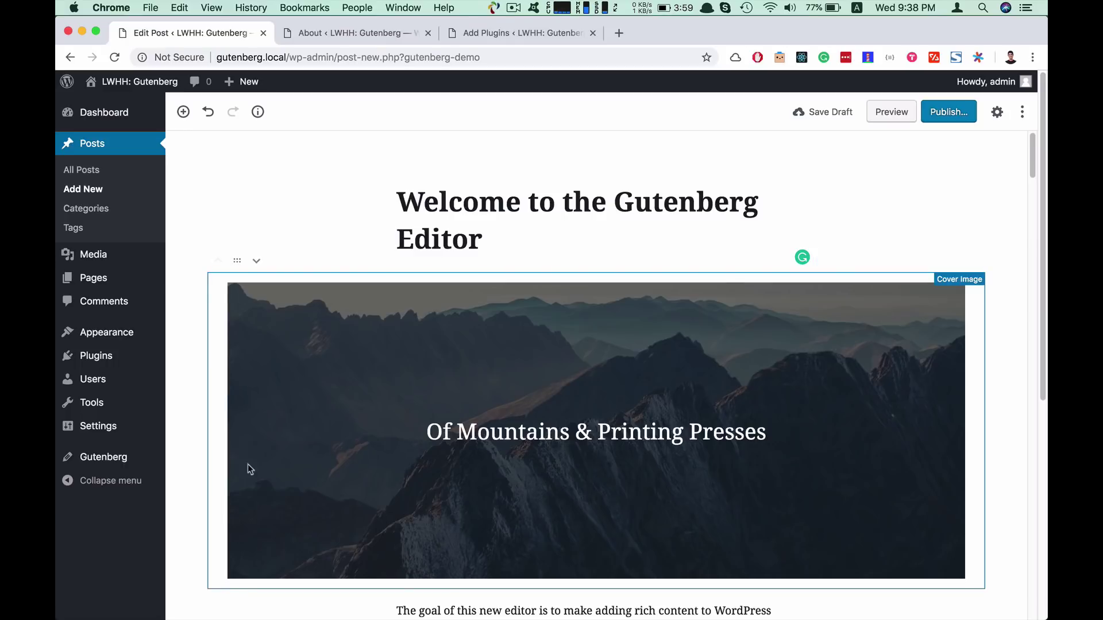
pyautogui.click(110, 482)
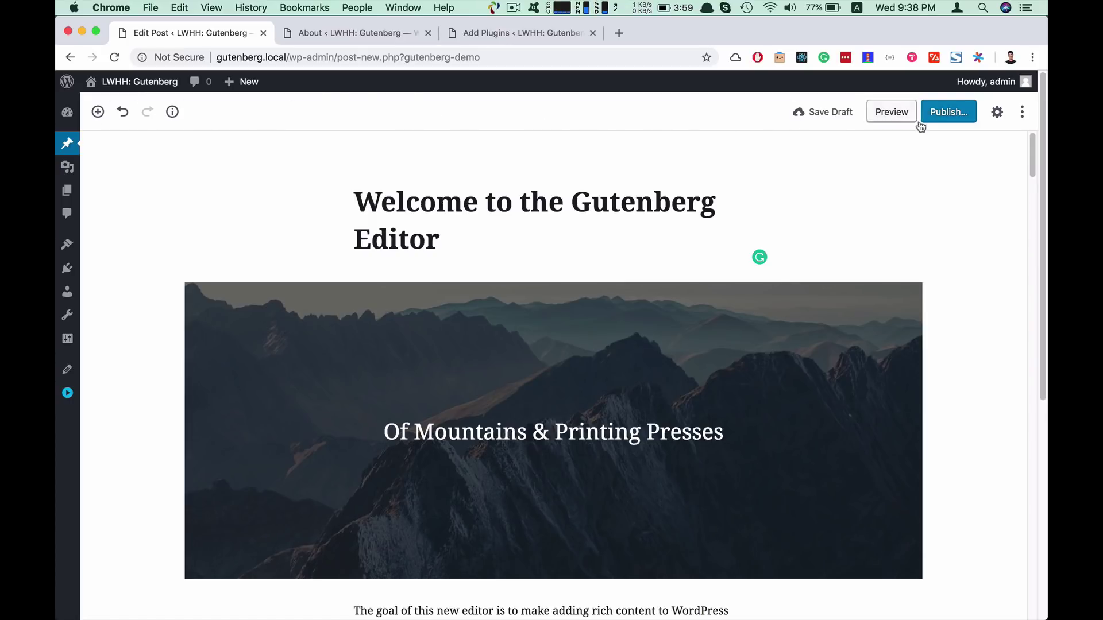
# Show the post's document settings using the Settings gear at the top right.
pyautogui.click(998, 112)
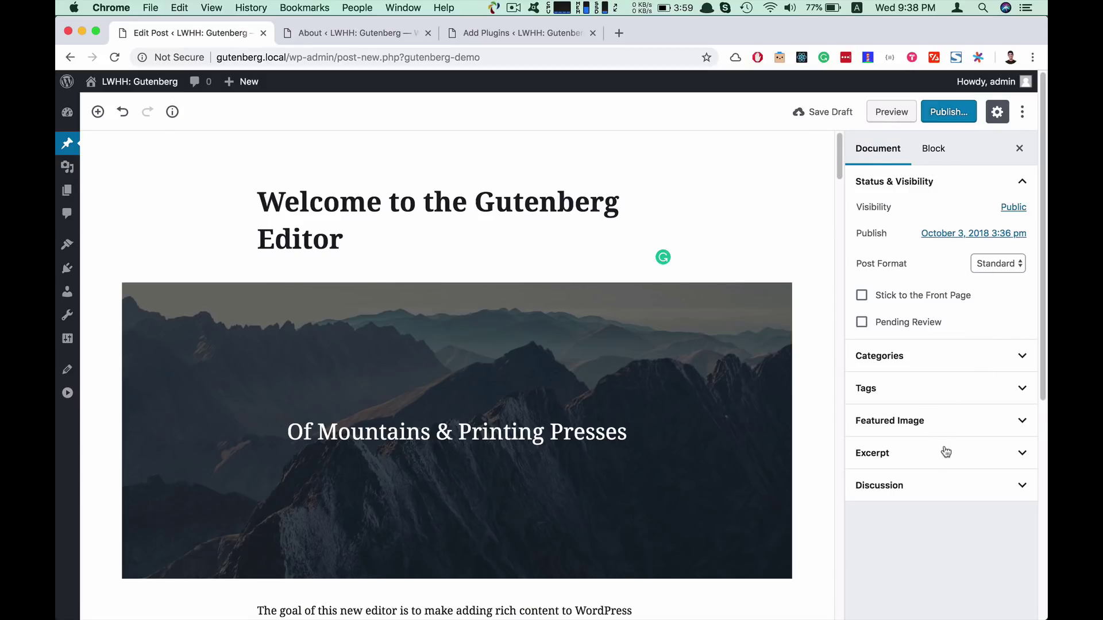
# Repeatedly expand and collapse the Status & Visibility panel in document settings.
pyautogui.click(1026, 183)
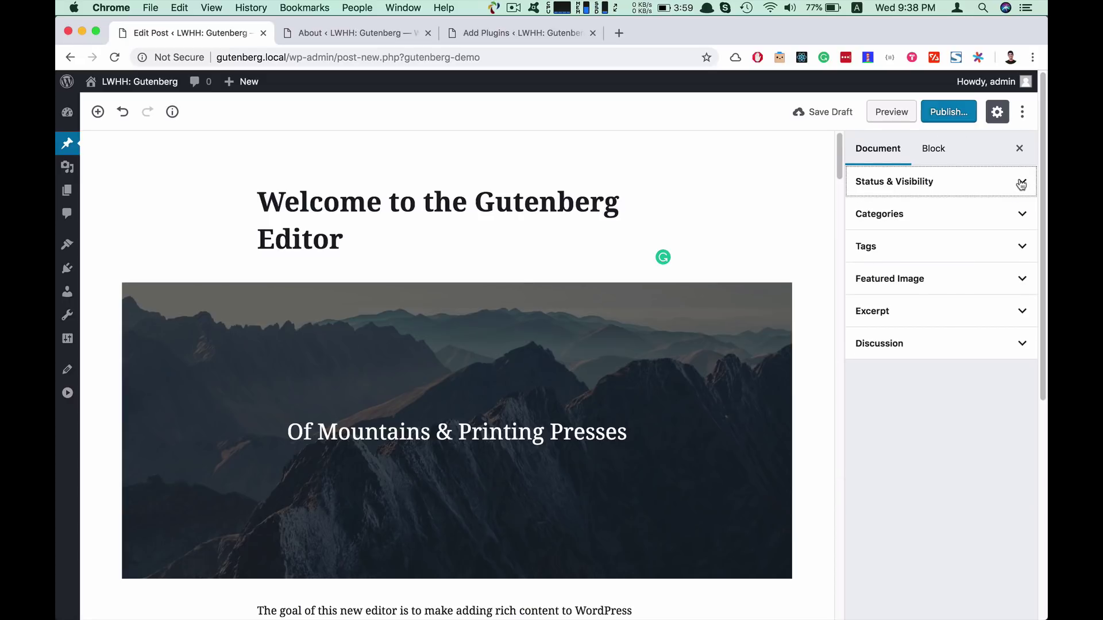
pyautogui.click(1021, 183)
pyautogui.click(1021, 183)
pyautogui.click(1022, 183)
pyautogui.click(1022, 183)
pyautogui.click(1021, 182)
pyautogui.click(1021, 183)
pyautogui.click(1021, 182)
pyautogui.click(1021, 182)
pyautogui.click(1021, 183)
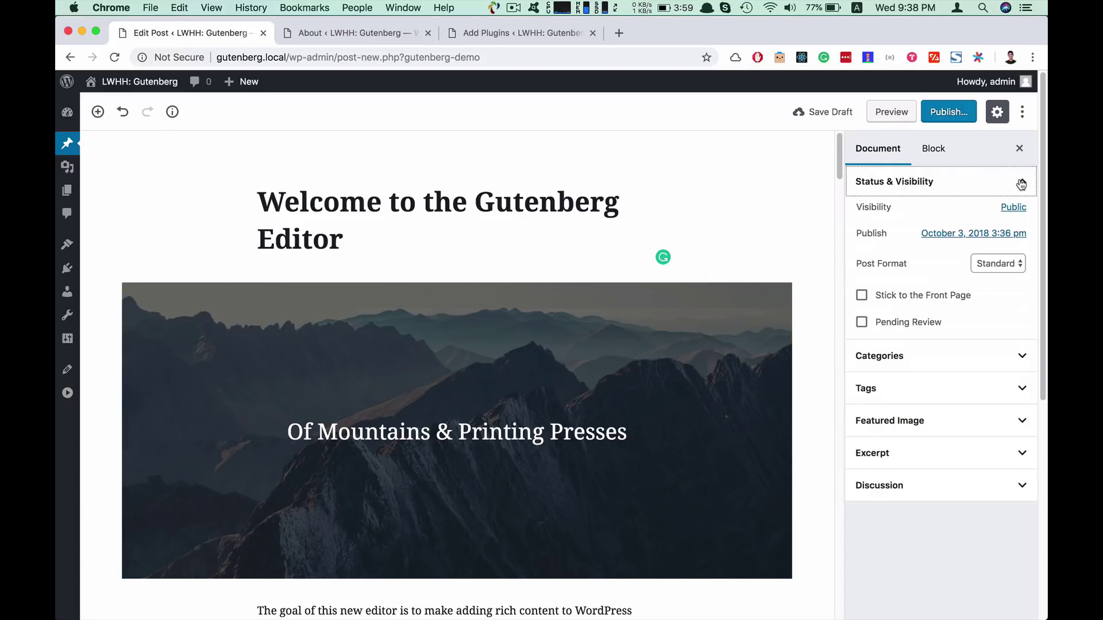
pyautogui.click(695, 209)
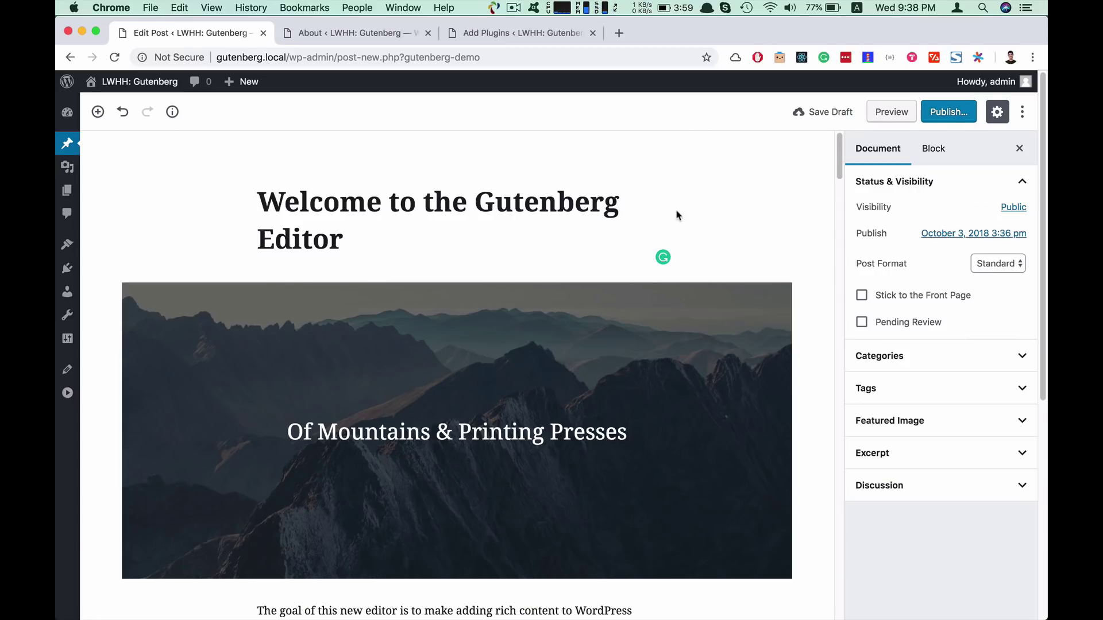
# Expand and collapse the Discussion, Excerpt, Featured Image and Tags panels, then select the cover image block.
pyautogui.click(1014, 489)
pyautogui.click(1017, 455)
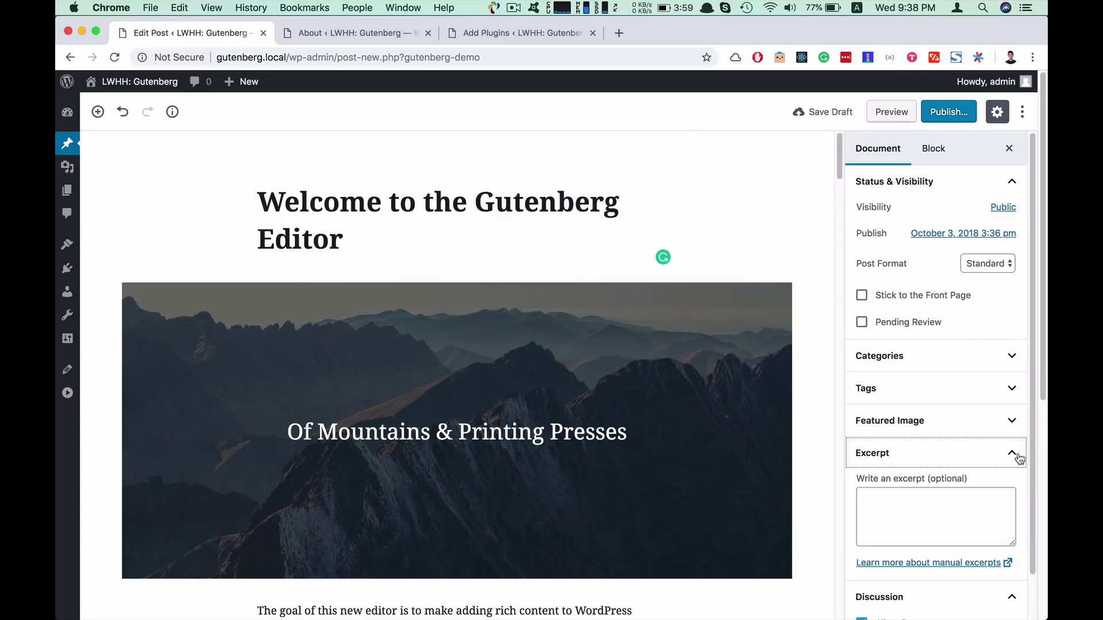
pyautogui.click(1018, 457)
pyautogui.click(1021, 422)
pyautogui.click(1020, 422)
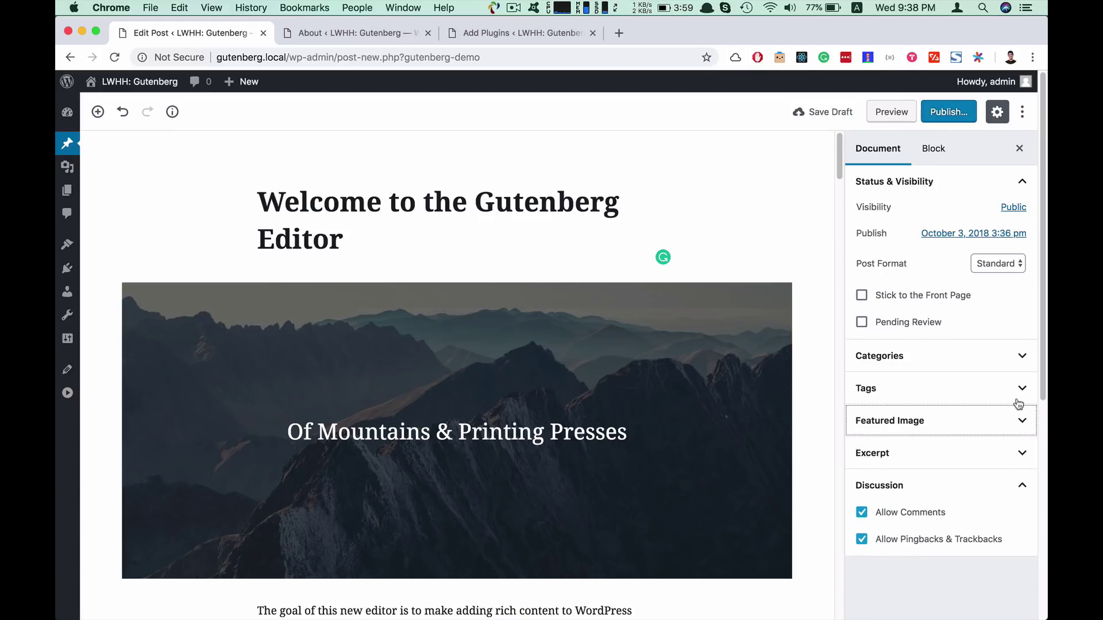
pyautogui.click(1022, 391)
pyautogui.click(1022, 396)
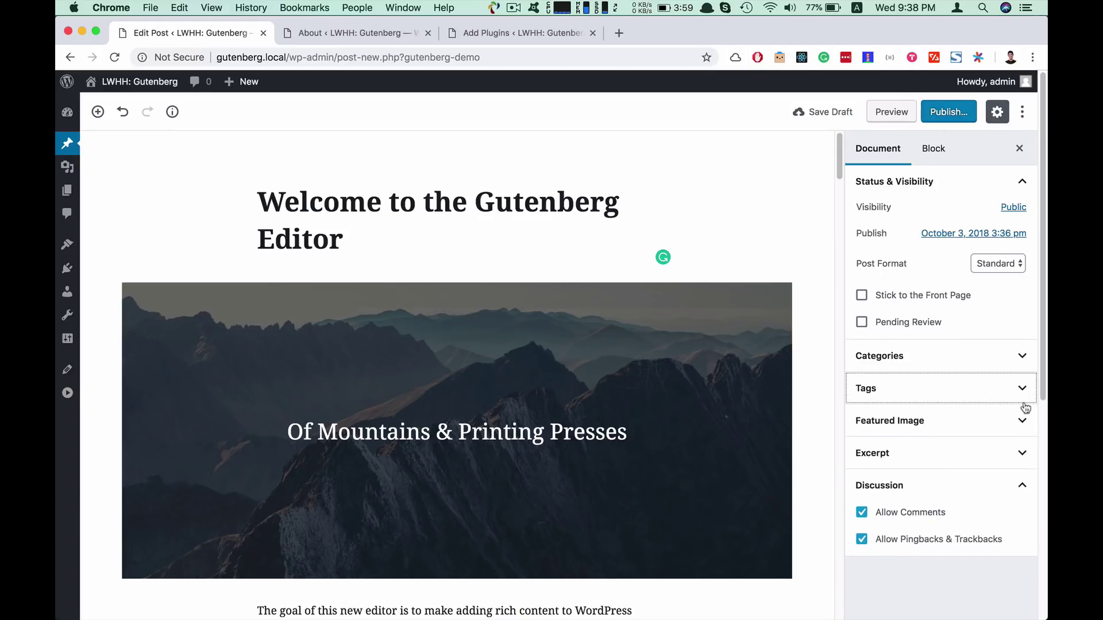
pyautogui.click(1022, 486)
pyautogui.click(909, 523)
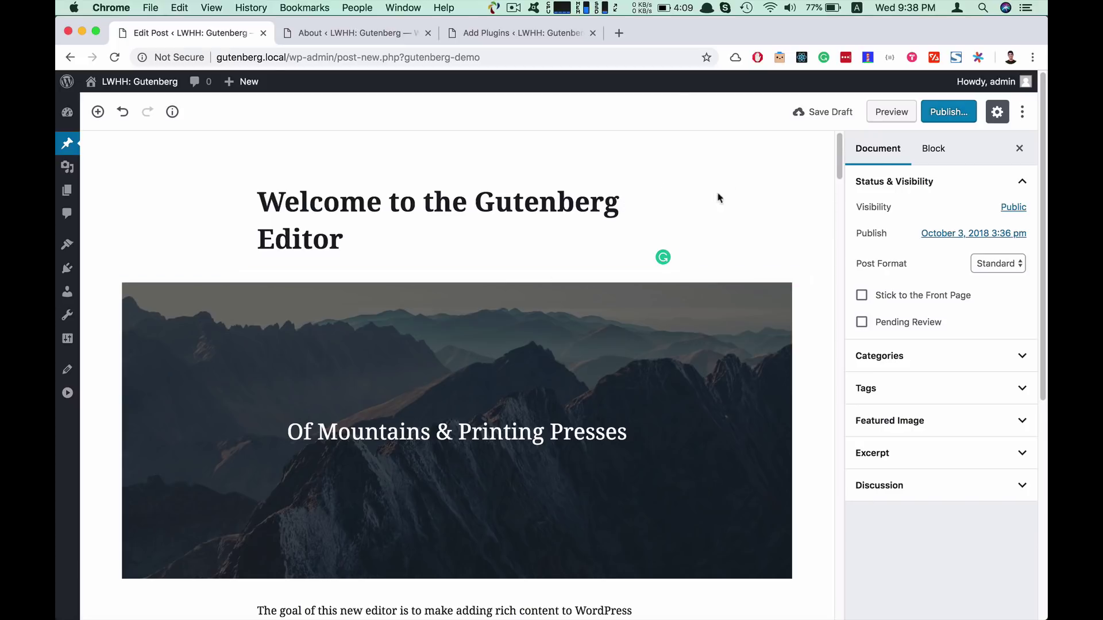
pyautogui.click(579, 402)
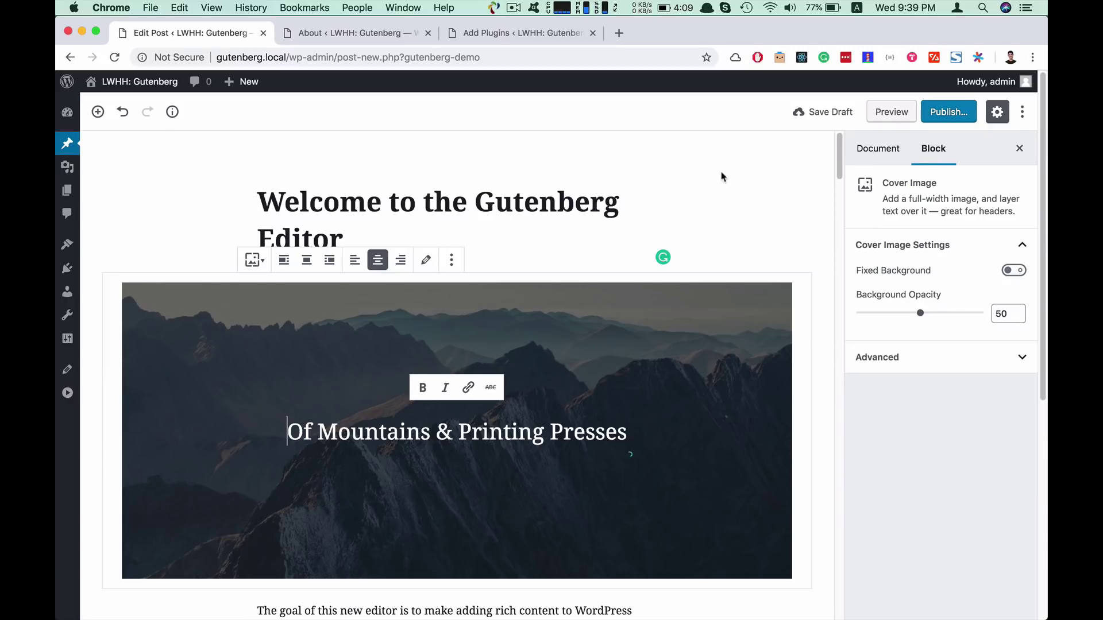
# Switch the sidebar between document and block settings, then select the cover image and first paragraph.
pyautogui.click(872, 151)
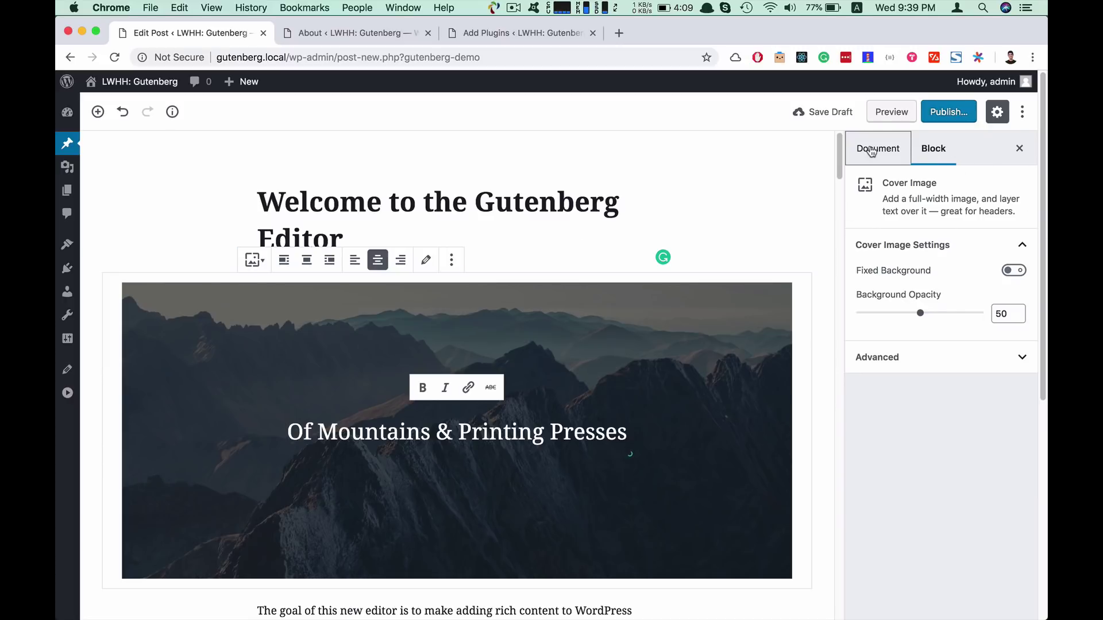
pyautogui.click(938, 150)
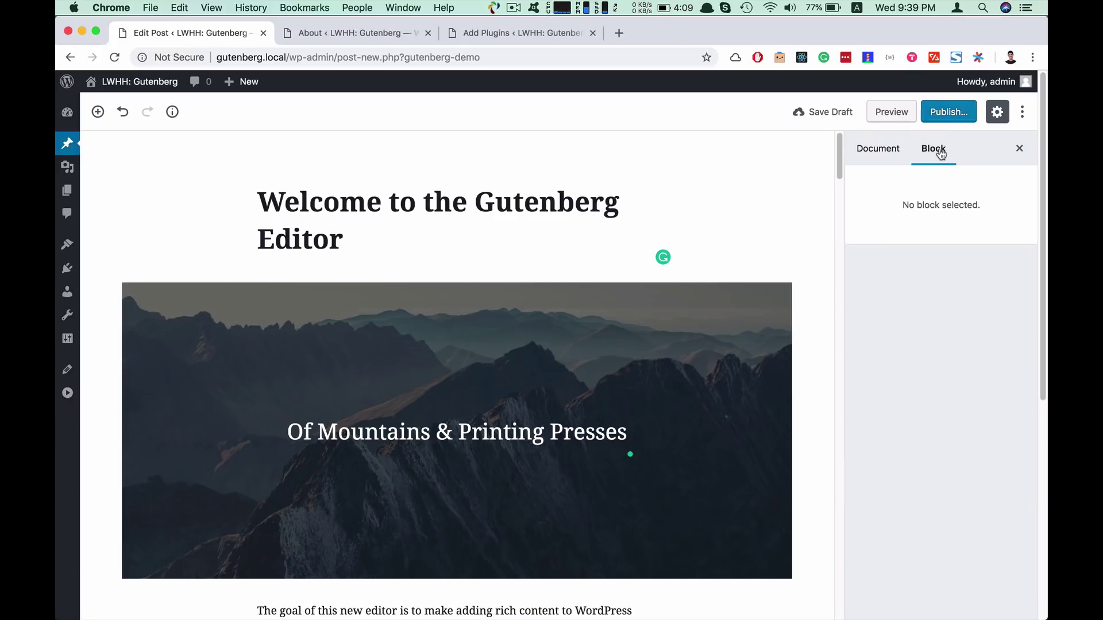
pyautogui.click(587, 413)
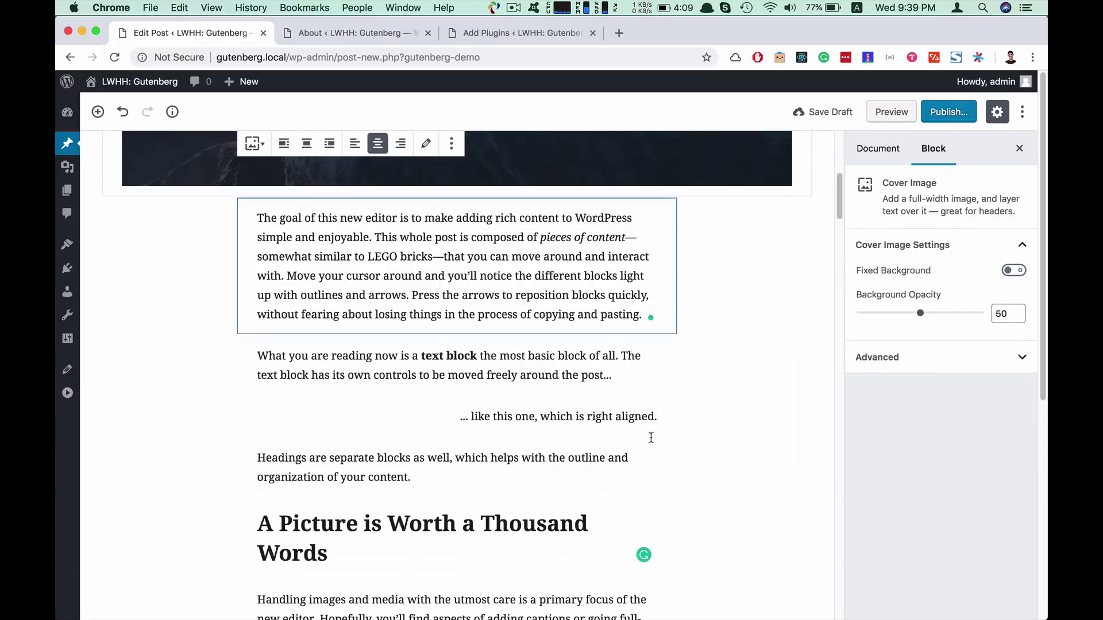
pyautogui.scroll(-7, 653, 442)
pyautogui.click(560, 275)
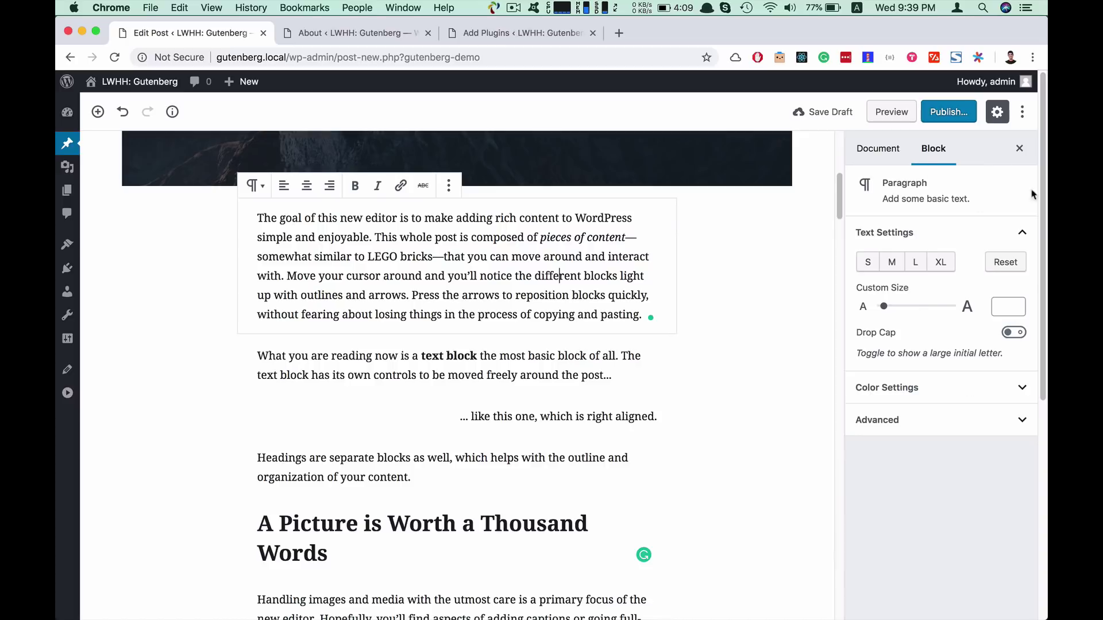
pyautogui.scroll(7, 627, 301)
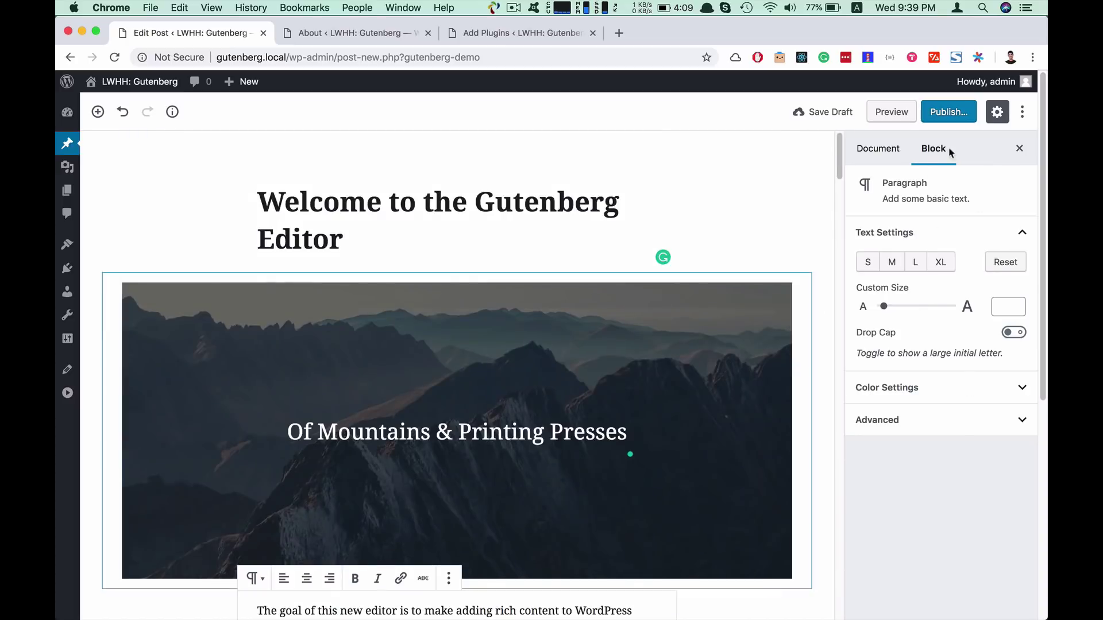
# Enable Unified Toolbar and select the cover image block with its controls docked at the top.
pyautogui.click(1023, 113)
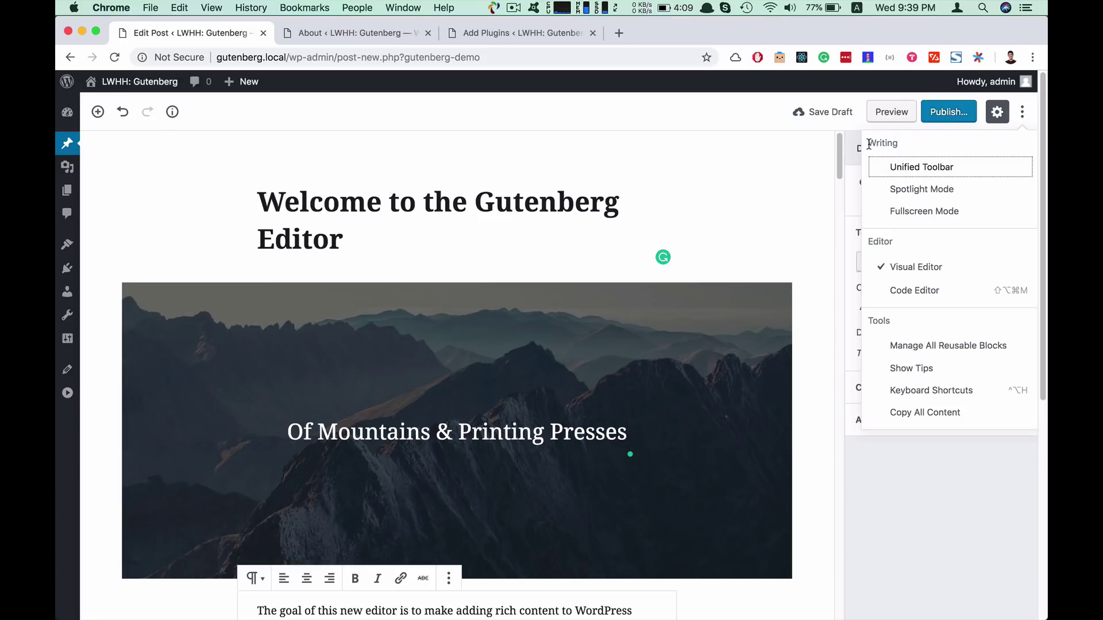
pyautogui.click(925, 169)
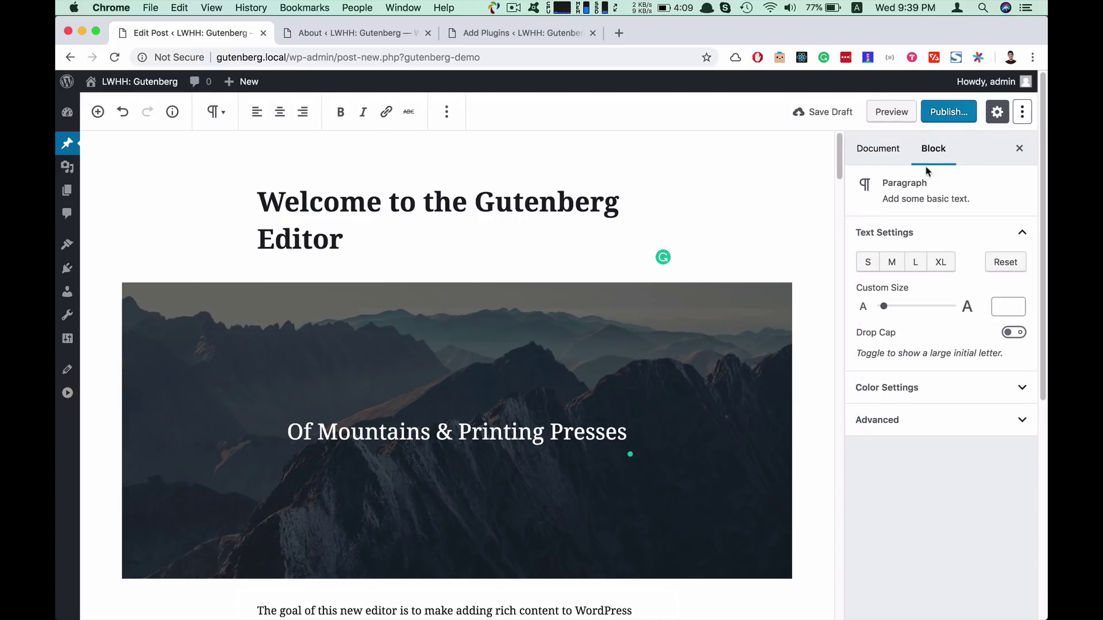
pyautogui.scroll(-8, 387, 205)
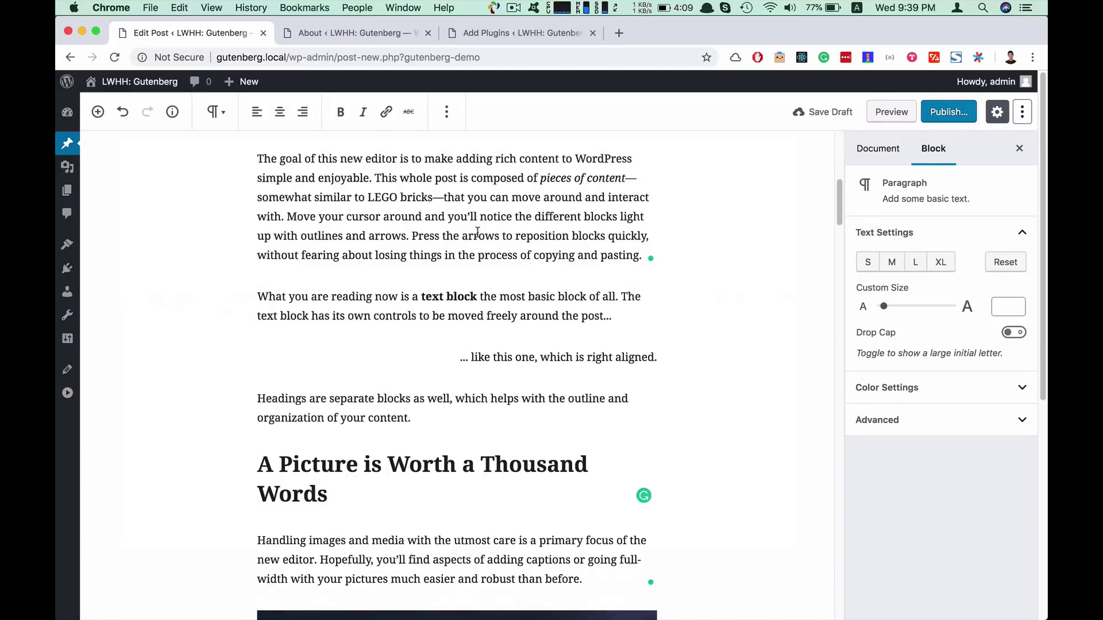
pyautogui.scroll(5, 471, 263)
pyautogui.click(471, 263)
pyautogui.scroll(2, 439, 267)
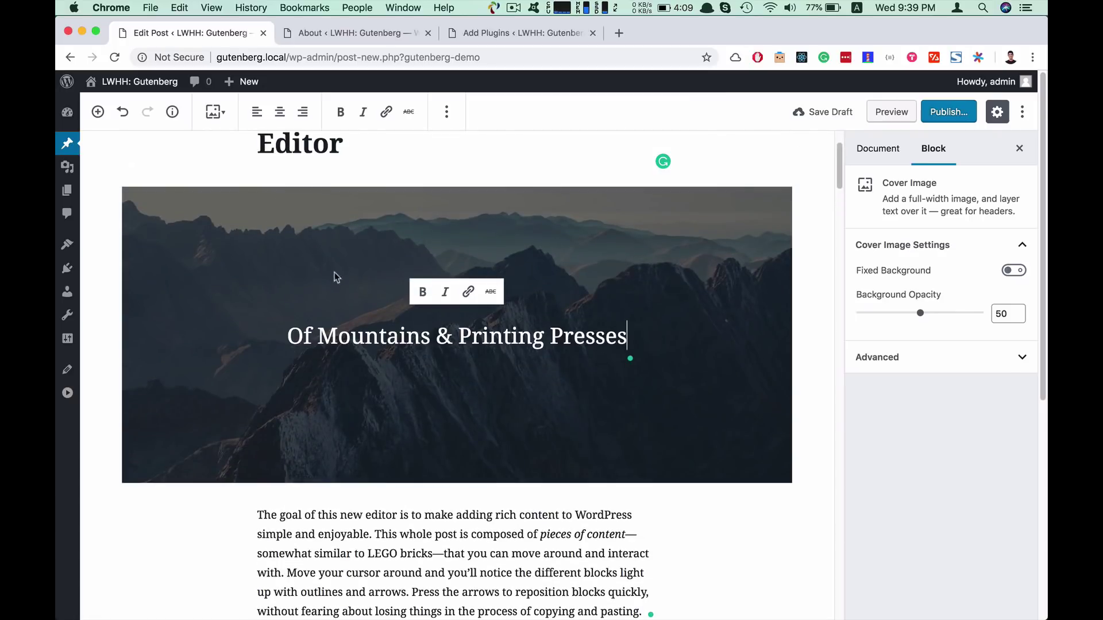
pyautogui.scroll(1, 339, 268)
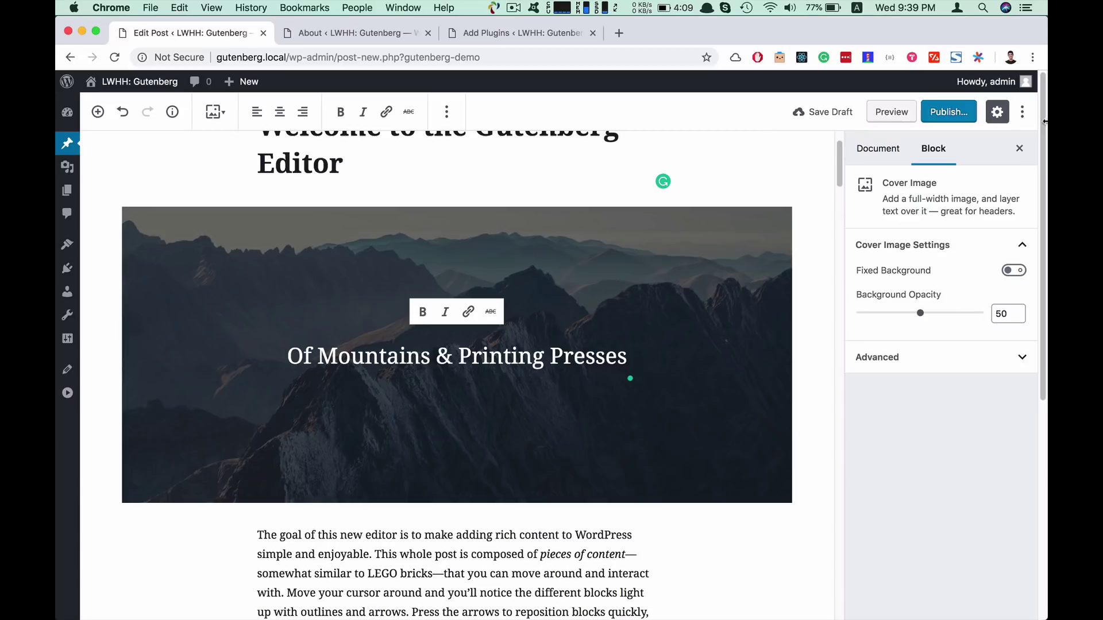
pyautogui.click(1020, 118)
# Turn off Unified Toolbar and select the title, cover image, first paragraph and picture heading.
pyautogui.click(945, 168)
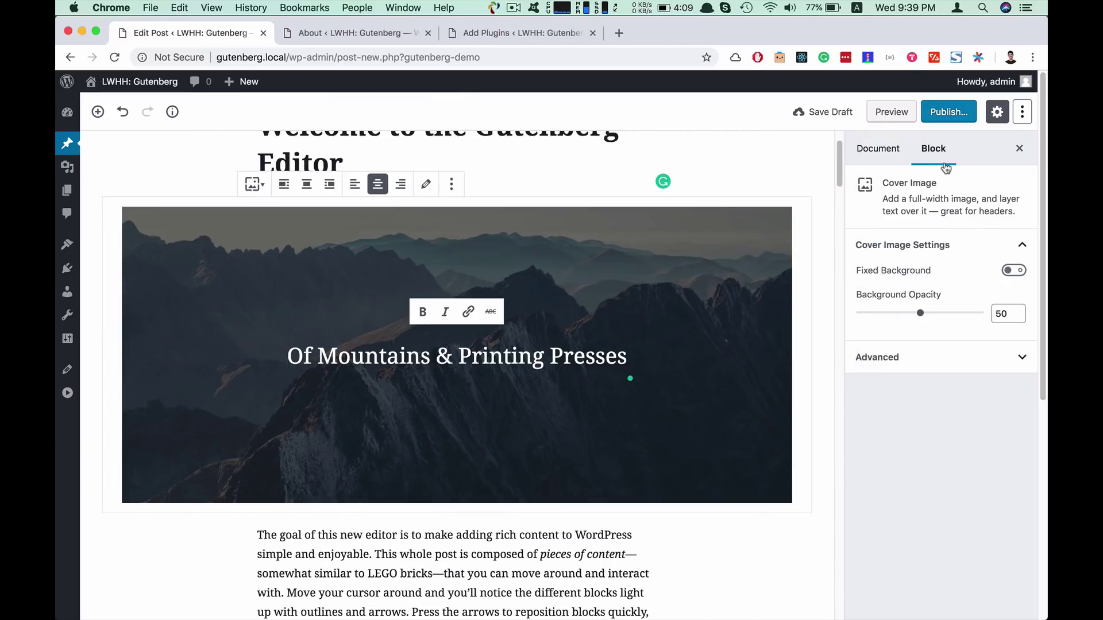
pyautogui.click(664, 181)
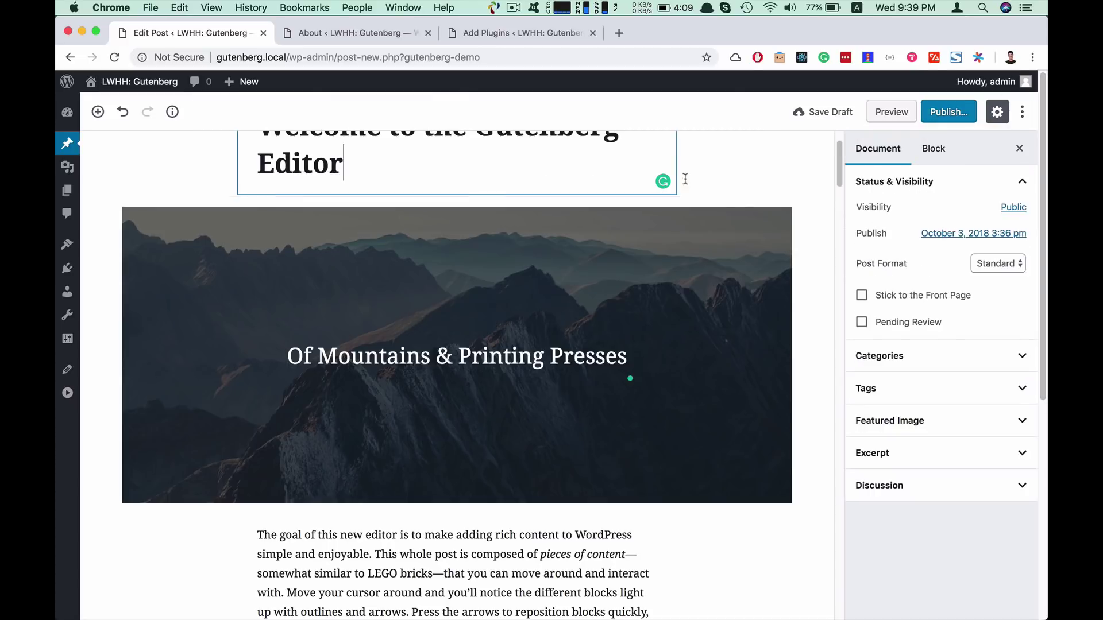
pyautogui.click(562, 413)
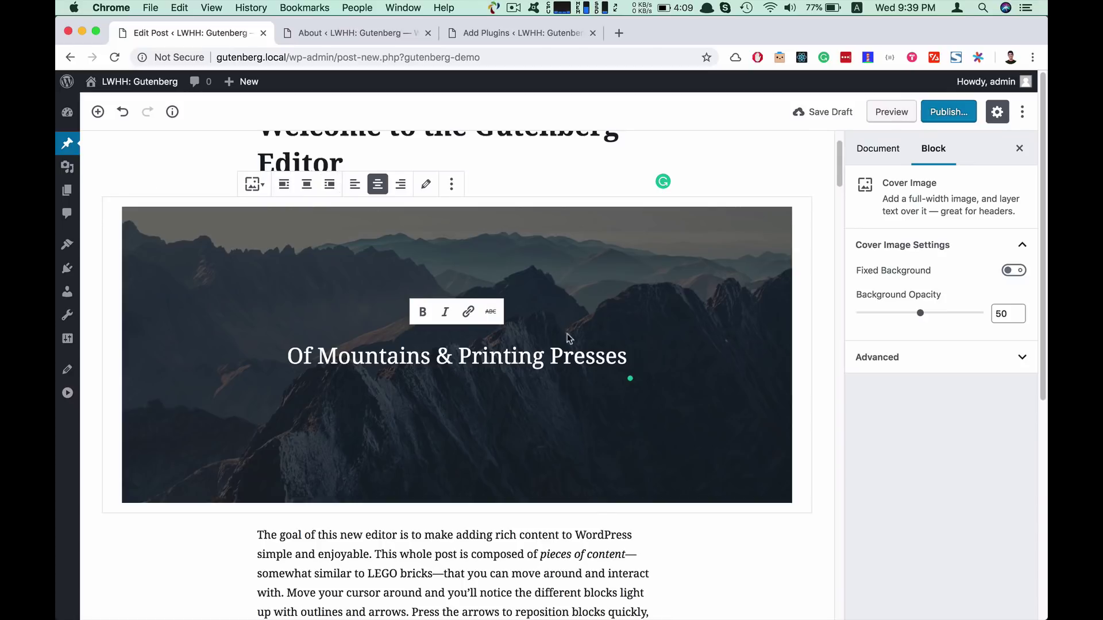
pyautogui.scroll(-3, 566, 339)
pyautogui.click(418, 451)
pyautogui.scroll(-3, 459, 427)
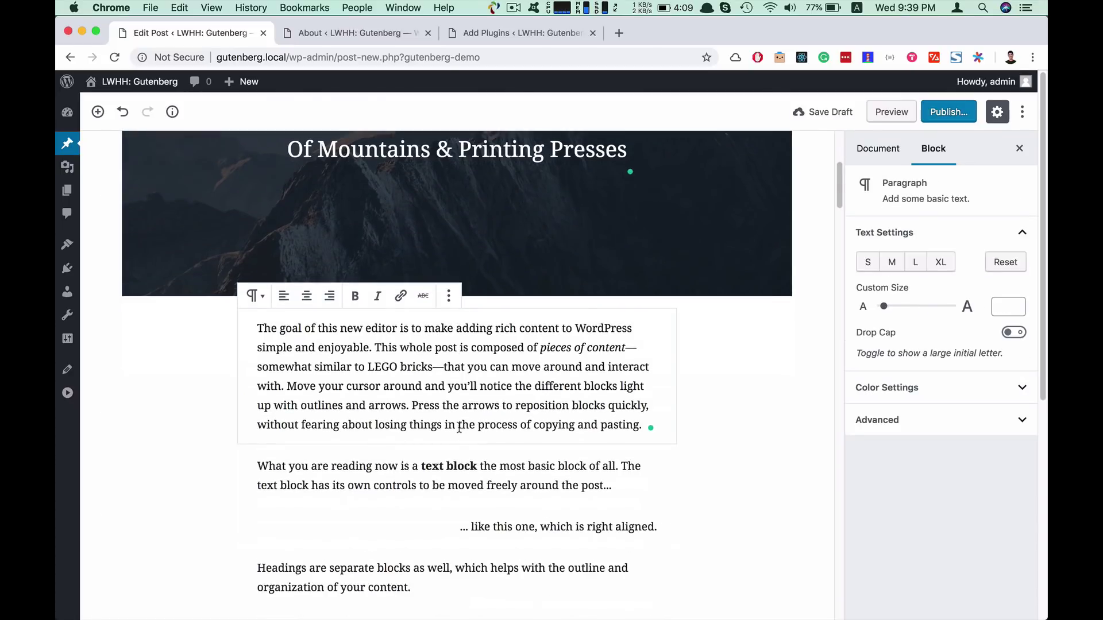
pyautogui.scroll(-7, 477, 428)
pyautogui.click(521, 371)
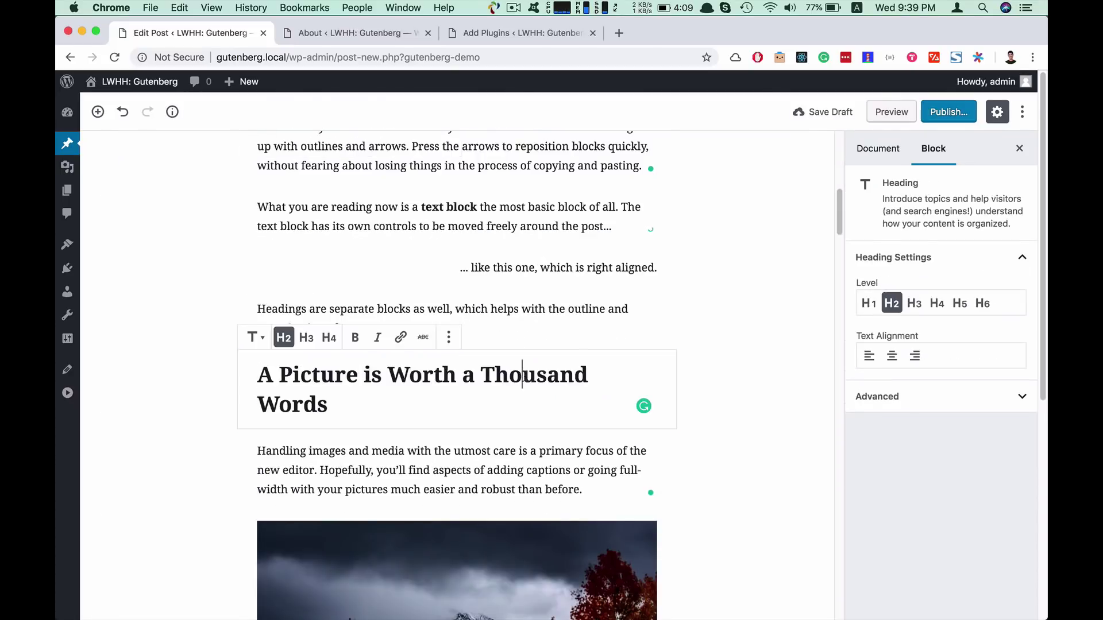
# Turn on Spotlight Mode and select the first paragraph and cover image to see others dimmed.
pyautogui.click(1023, 113)
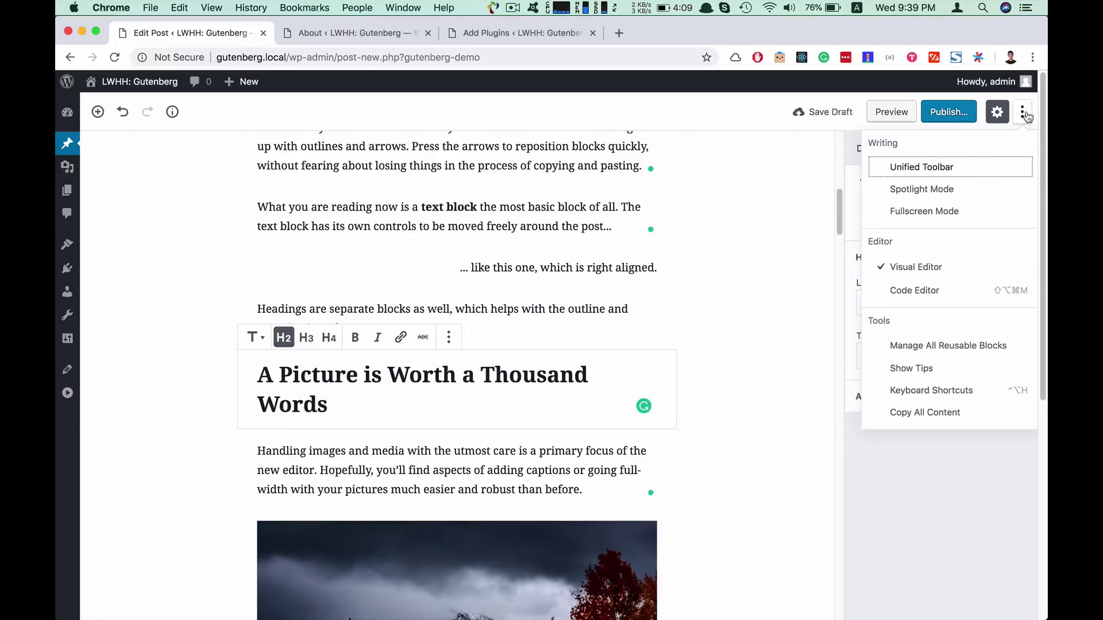
pyautogui.click(931, 193)
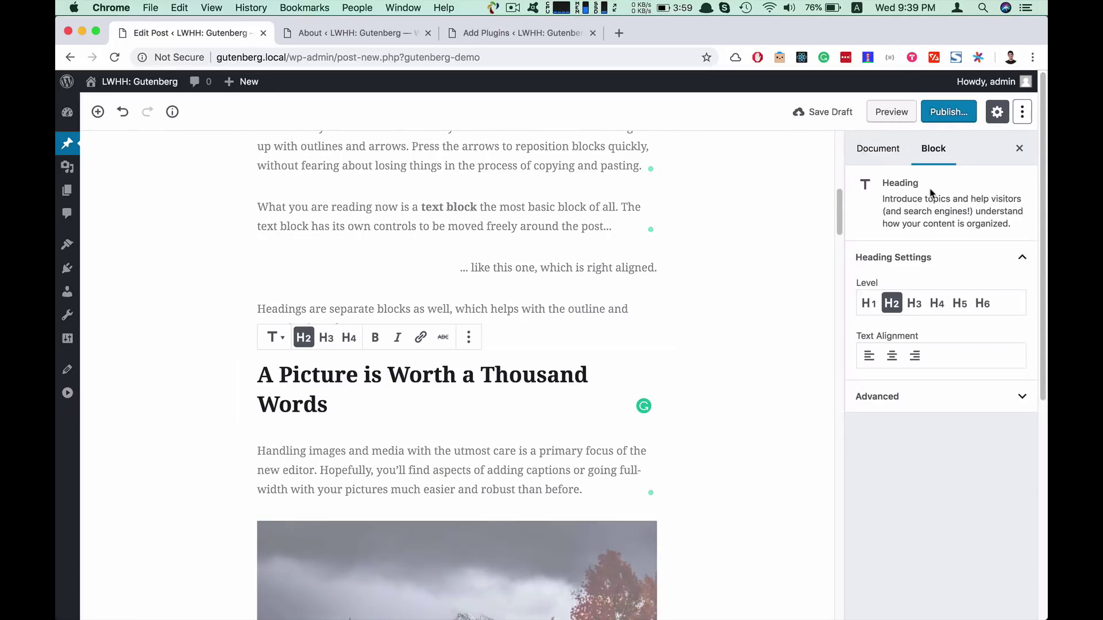
pyautogui.scroll(10, 560, 253)
pyautogui.scroll(-4, 560, 256)
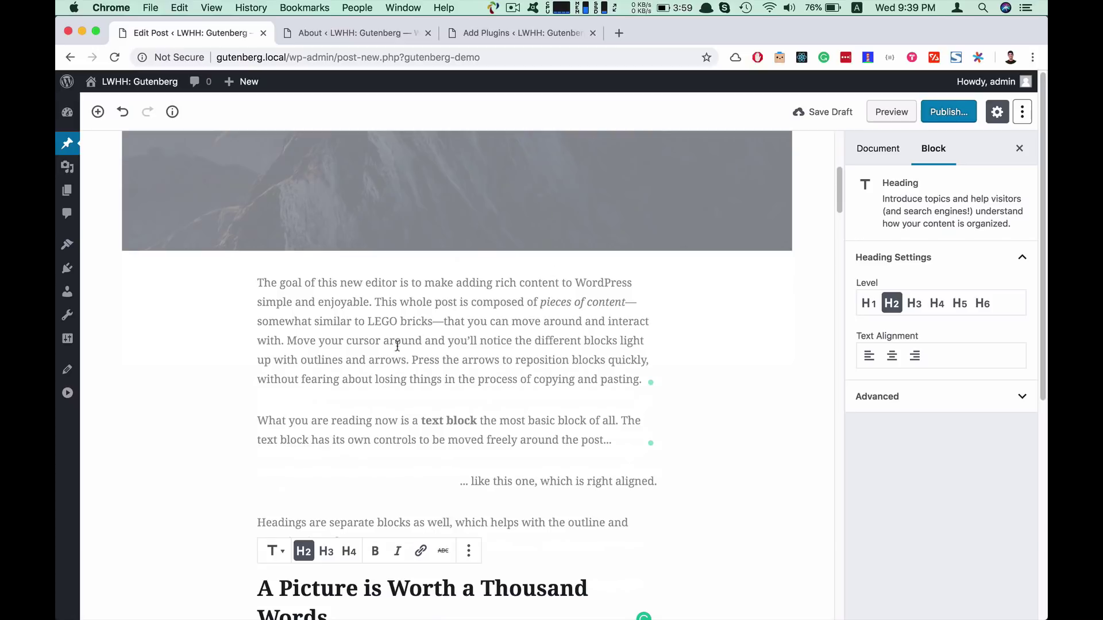
pyautogui.click(392, 359)
pyautogui.scroll(2, 473, 307)
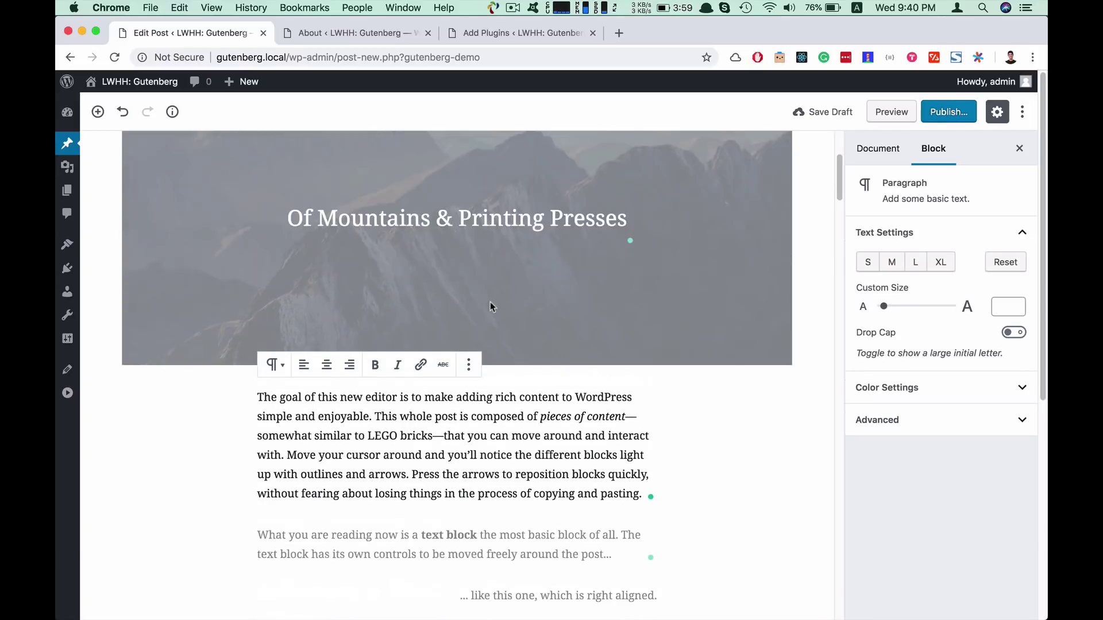
pyautogui.click(470, 264)
# Select the text, 'Headings are separate blocks', 'Handling images' and picture-heading blocks in turn under spotlight.
pyautogui.scroll(2, 470, 265)
pyautogui.scroll(-6, 470, 265)
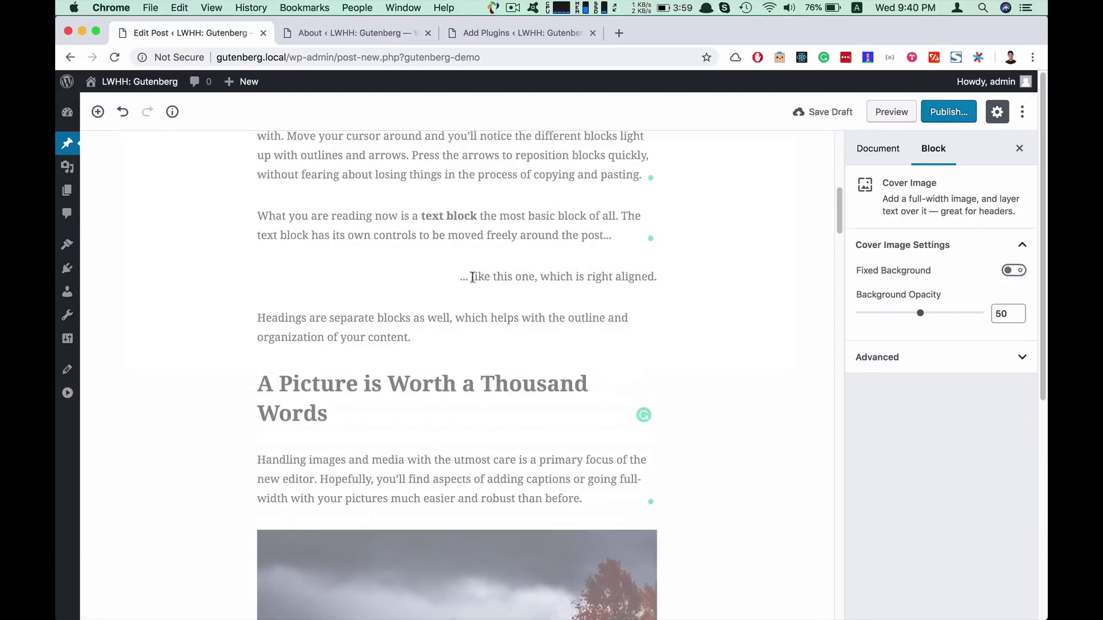
pyautogui.click(422, 214)
pyautogui.click(440, 332)
pyautogui.scroll(-2, 466, 329)
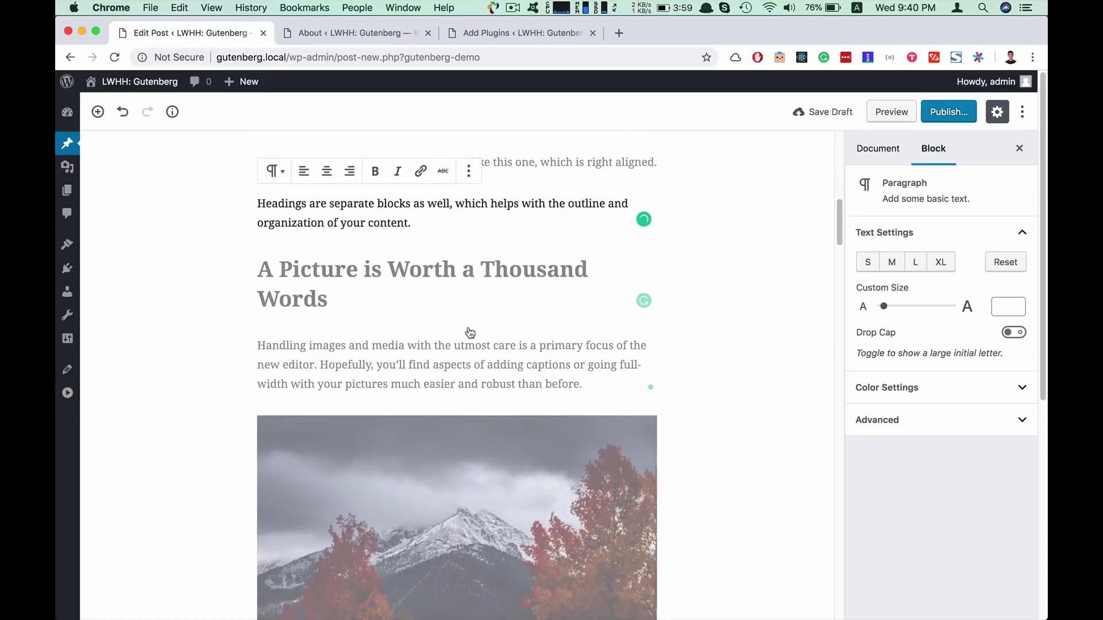
pyautogui.click(405, 354)
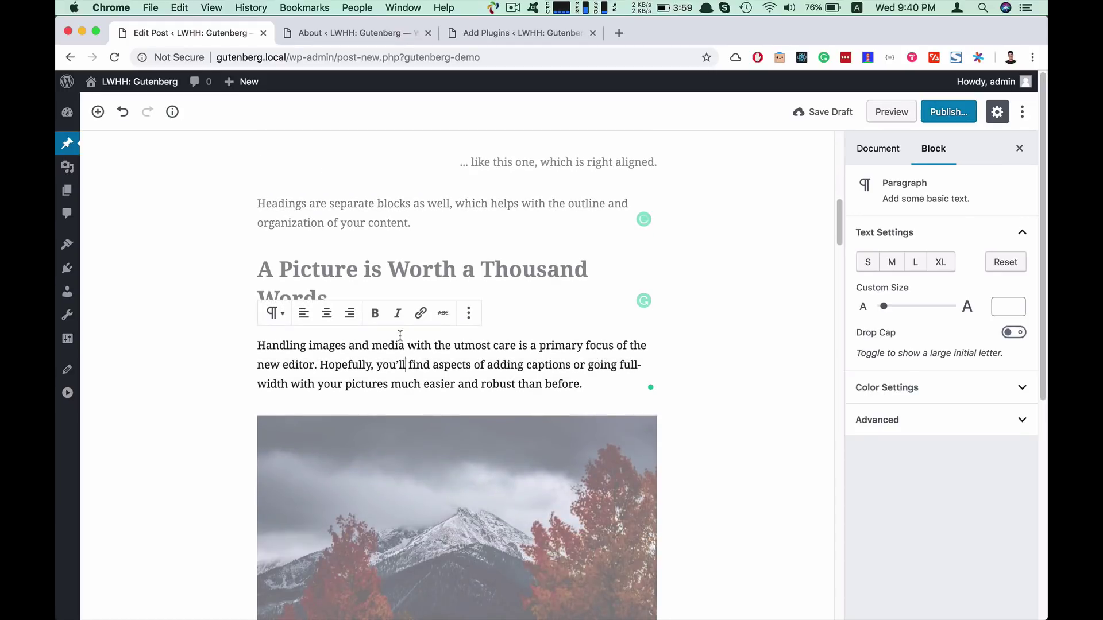
pyautogui.click(346, 270)
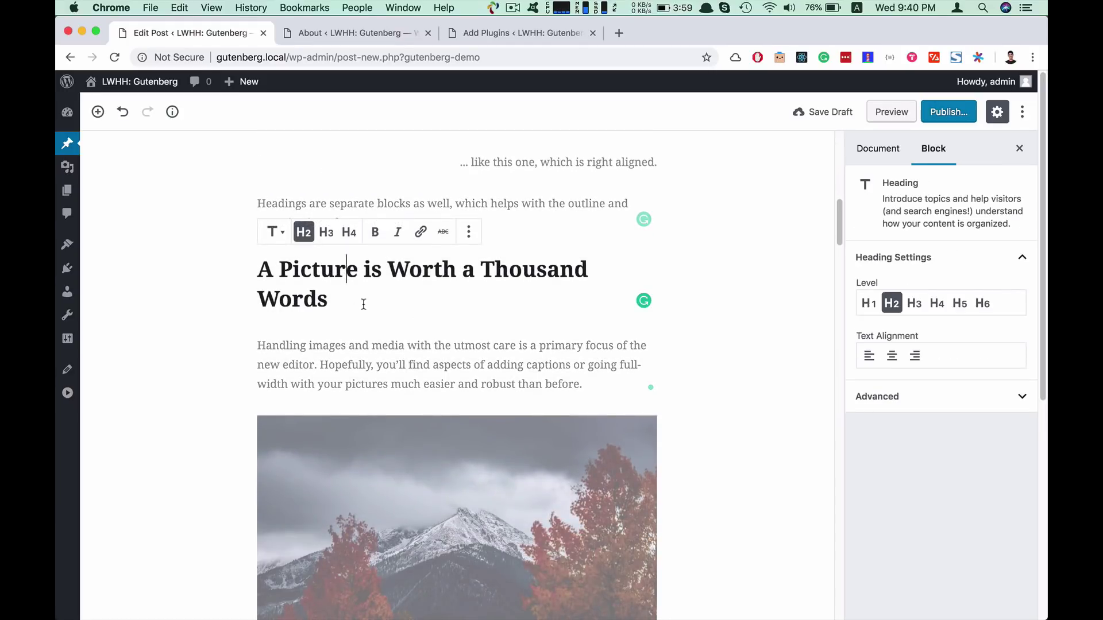
pyautogui.click(367, 347)
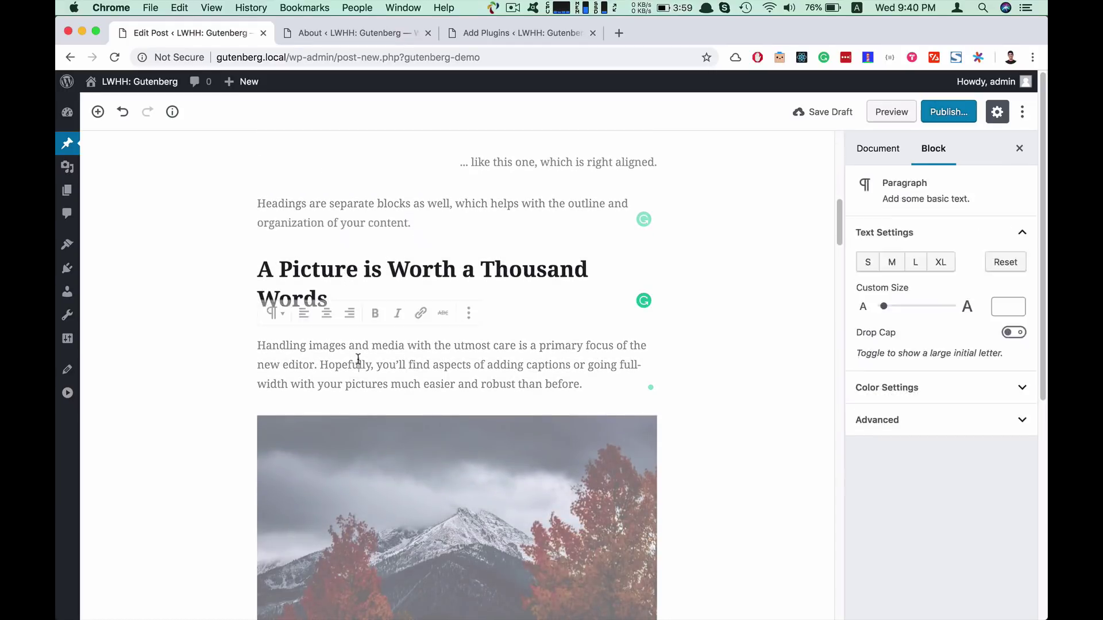
# Turn on Fullscreen Mode from the More tools & options menu.
pyautogui.click(1023, 114)
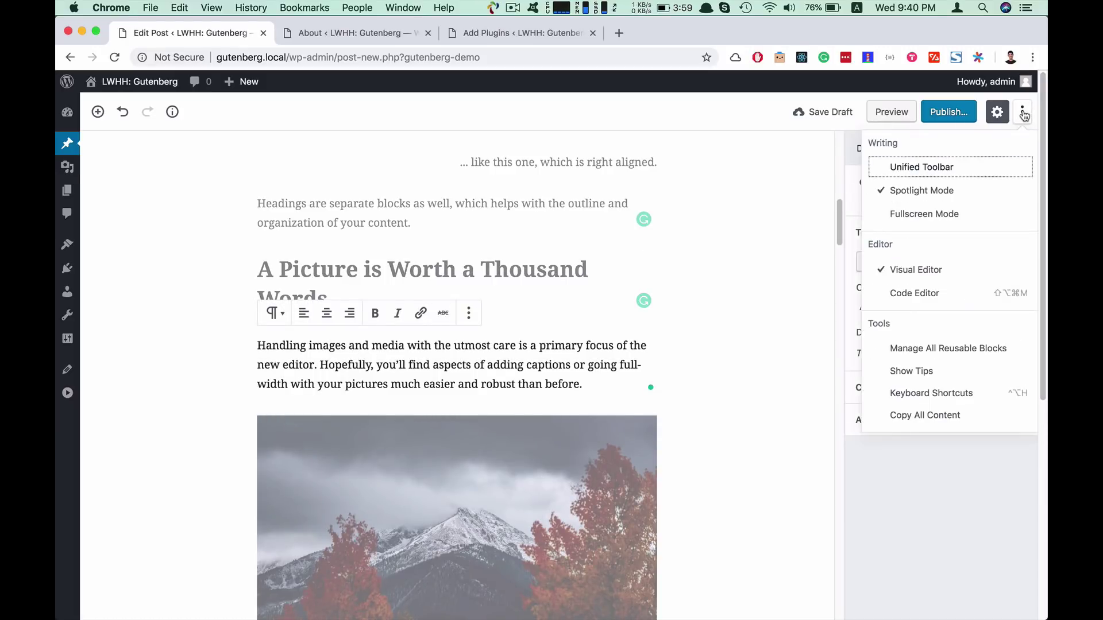
pyautogui.click(926, 216)
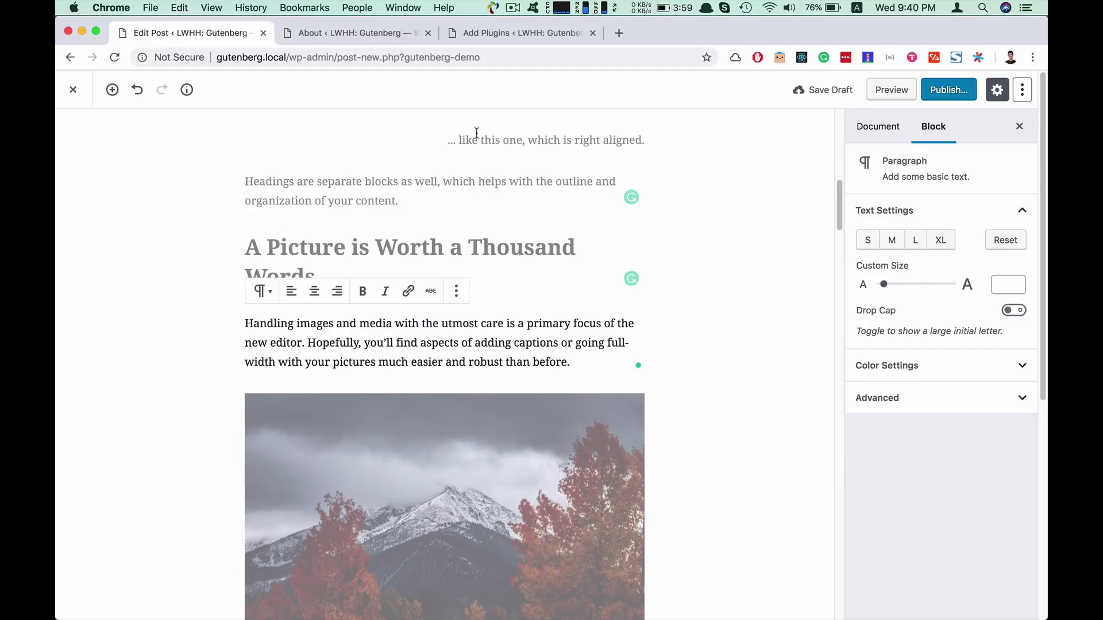
pyautogui.click(1023, 91)
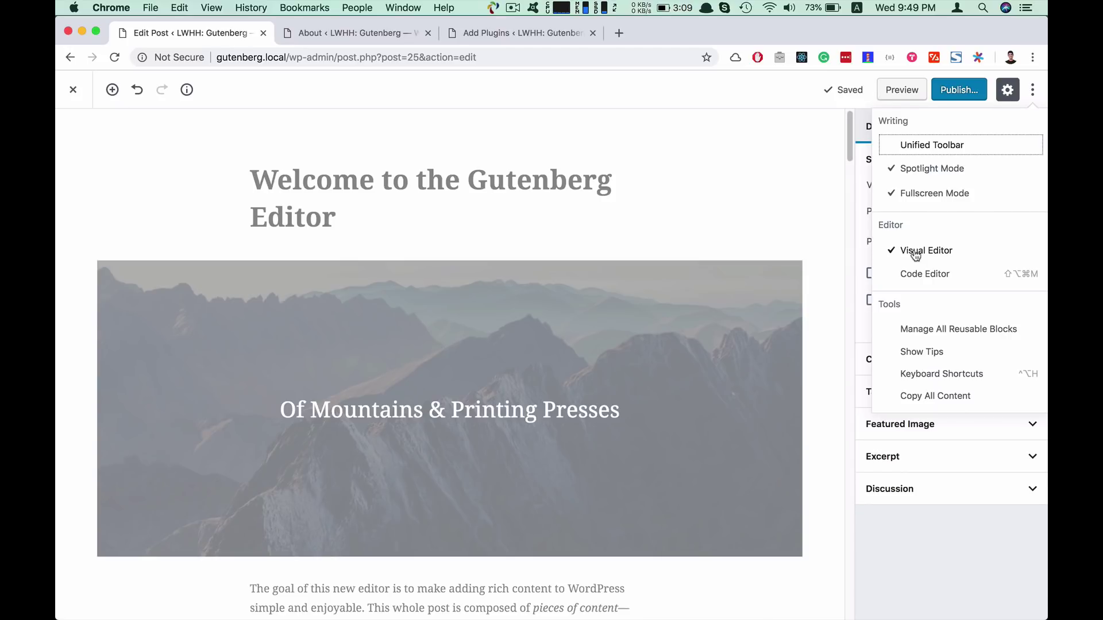
# Switch to the Code Editor and place the caret after the cover-image closing comment.
pyautogui.click(932, 276)
pyautogui.scroll(-5, 454, 297)
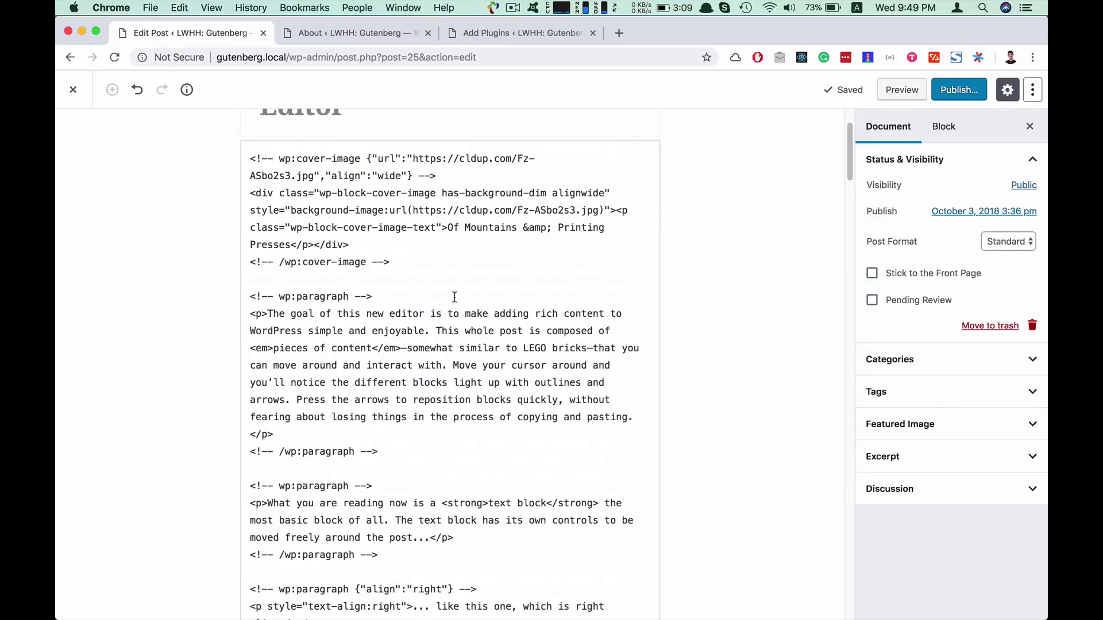
pyautogui.moveTo(431, 264); pyautogui.dragTo(242, 158)
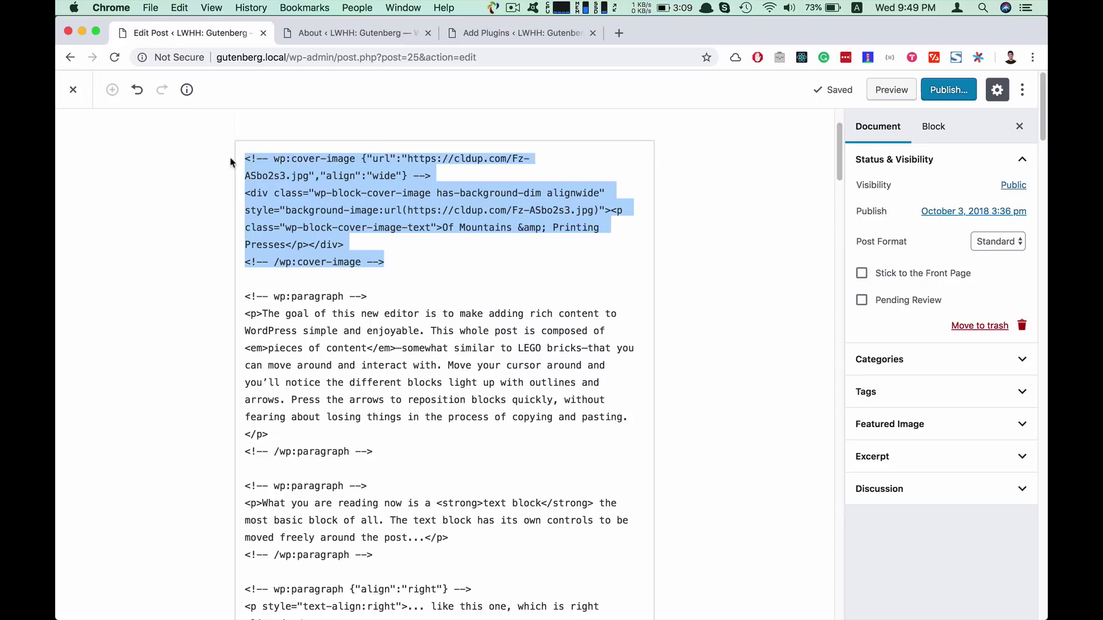
pyautogui.click(329, 175)
pyautogui.click(396, 261)
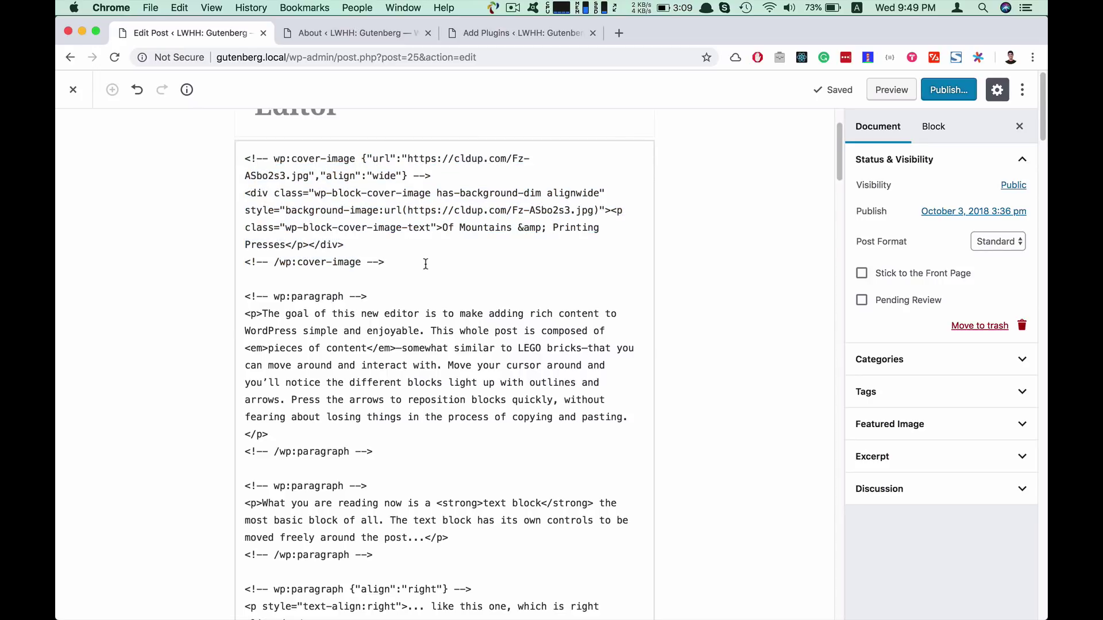
# Add a new line reading [start][/start] after the cover-image block code.
pyautogui.press('Return')
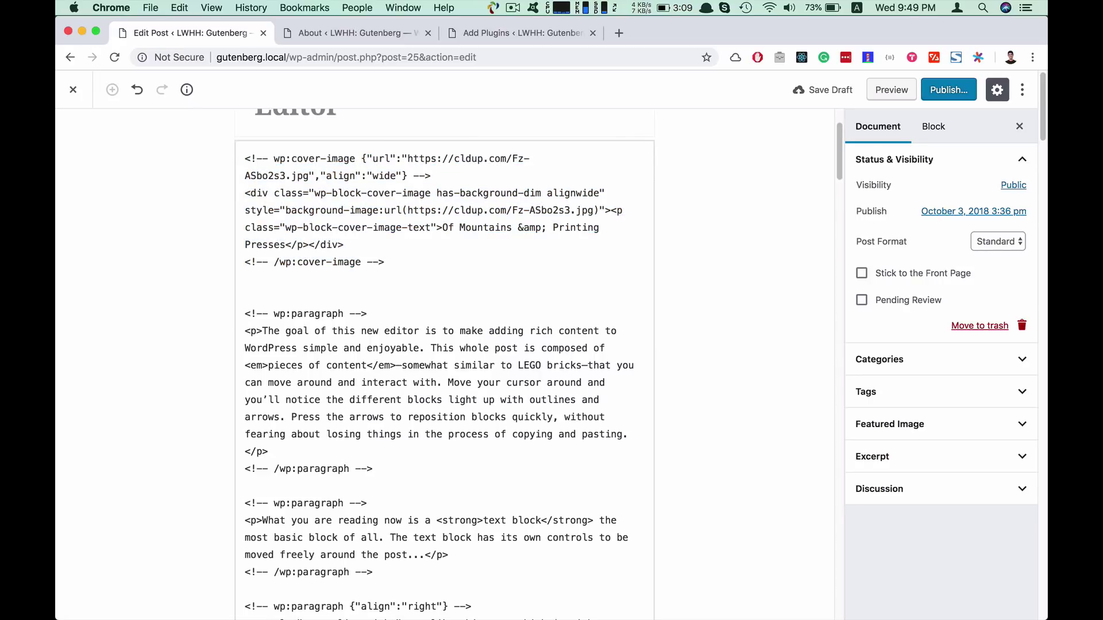
pyautogui.write('[]shor')
pyautogui.press('BackSpace')
pyautogui.press('BackSpace')
pyautogui.press('BackSpace')
pyautogui.write('tart')
pyautogui.press('Right')
pyautogui.write('[]')
pyautogui.press('Left')
pyautogui.write('/start')
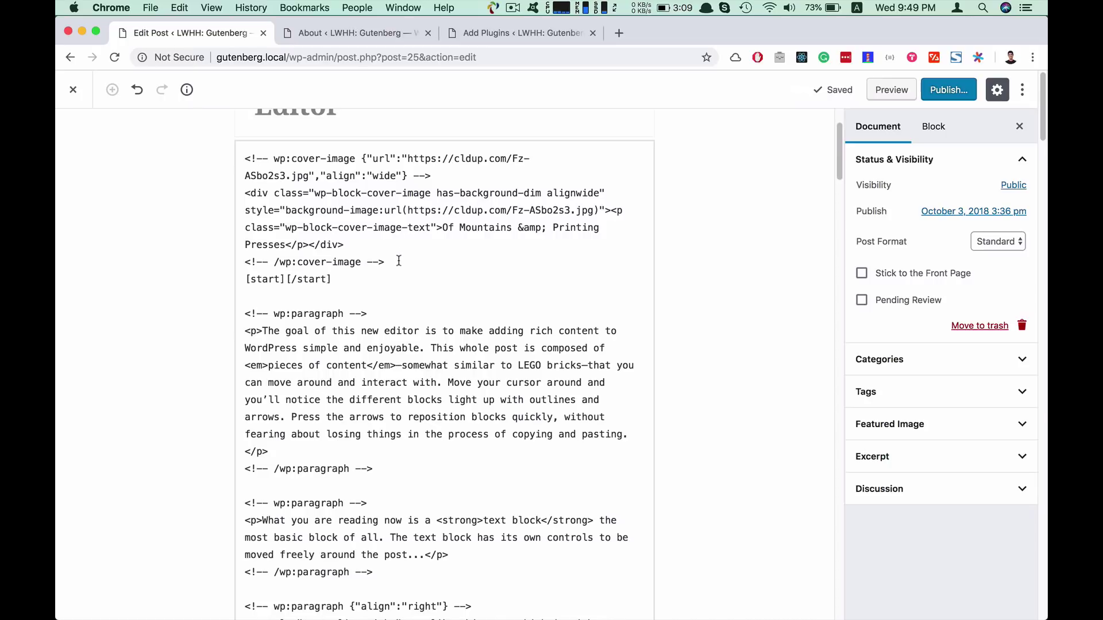
# Select the cover-image comment lines, then delete the stray [start][/start] line and its empty line.
pyautogui.moveTo(385, 262); pyautogui.dragTo(224, 153)
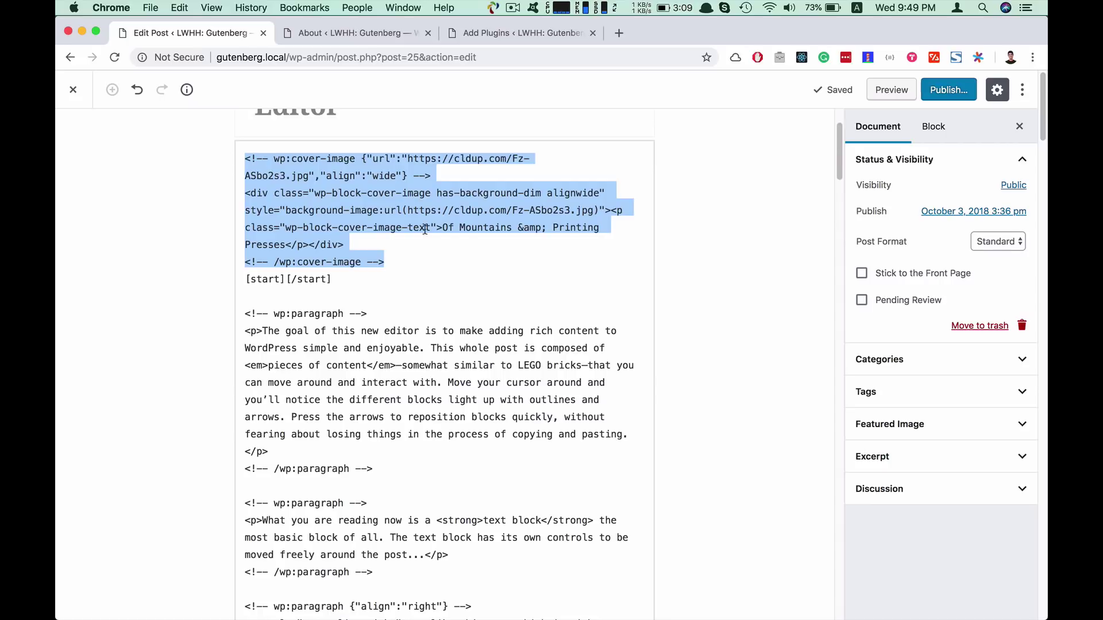
pyautogui.click(393, 244)
pyautogui.moveTo(248, 160); pyautogui.dragTo(558, 162)
pyautogui.click(435, 177)
pyautogui.moveTo(385, 262); pyautogui.dragTo(248, 266)
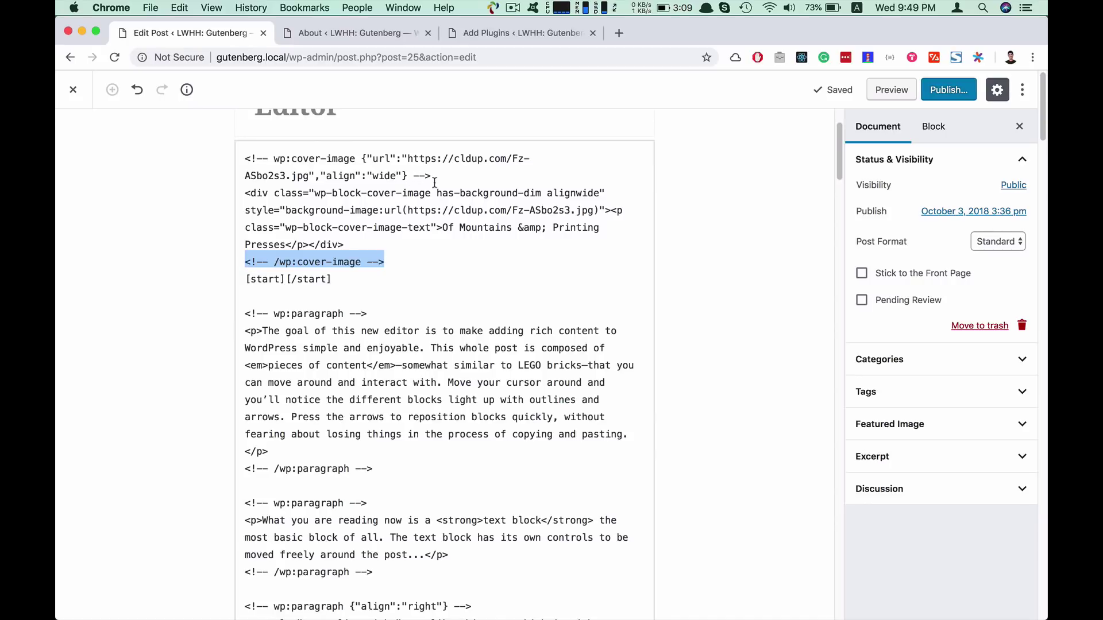
pyautogui.moveTo(435, 177); pyautogui.dragTo(246, 160)
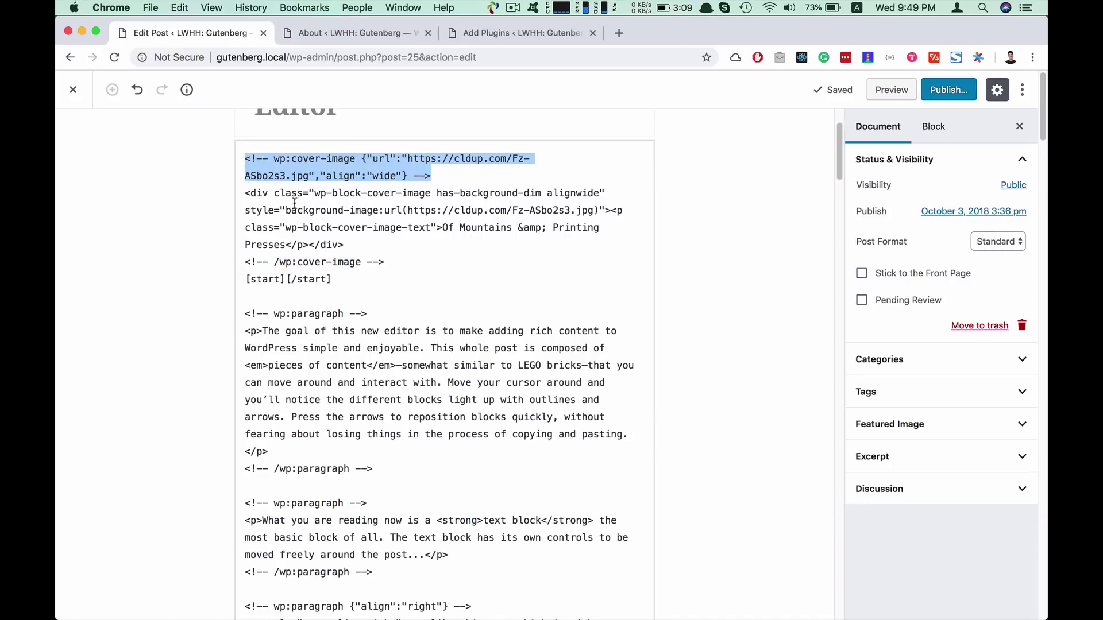
pyautogui.moveTo(334, 279); pyautogui.dragTo(237, 278)
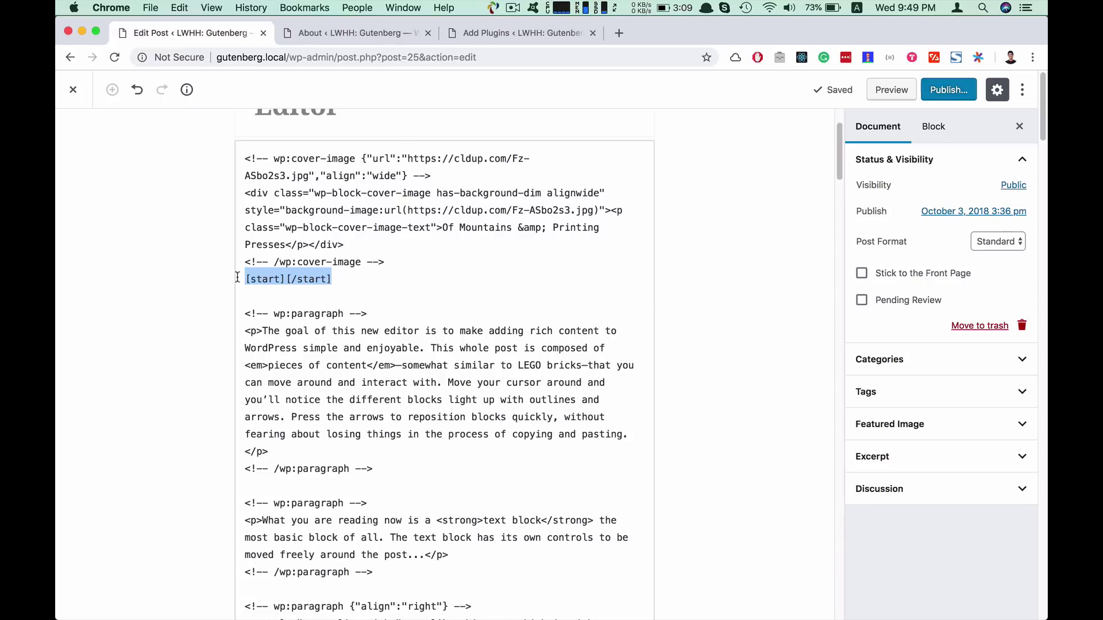
pyautogui.press('BackSpace')
pyautogui.press('BackSpace')
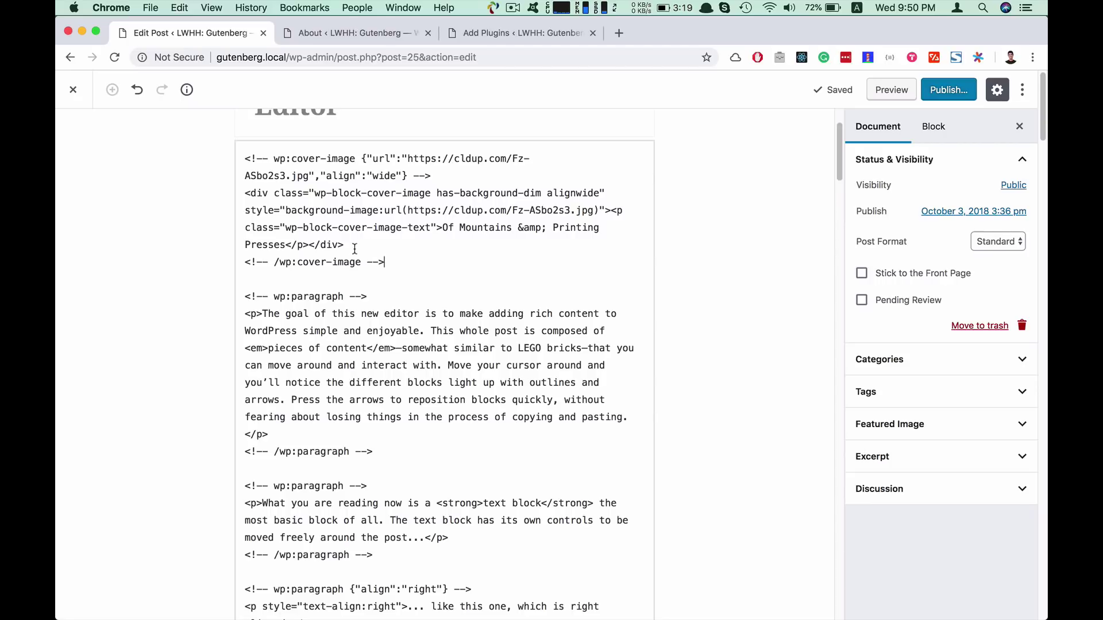
# Select the cover image's comment and div markup again to inspect it.
pyautogui.moveTo(352, 245); pyautogui.dragTo(246, 195)
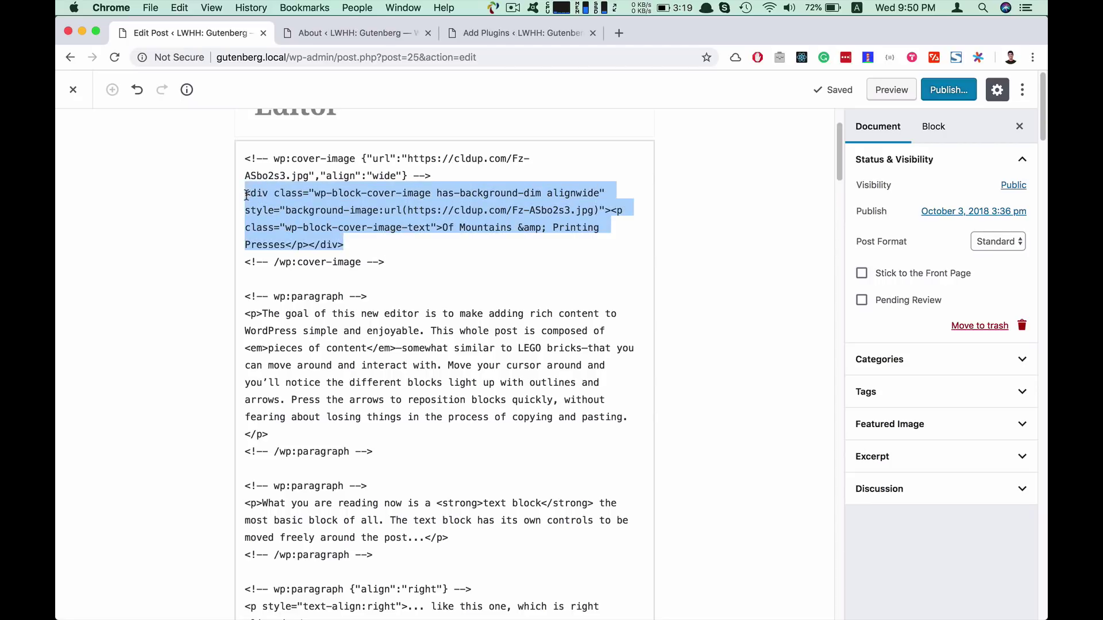
pyautogui.moveTo(445, 174); pyautogui.dragTo(245, 151)
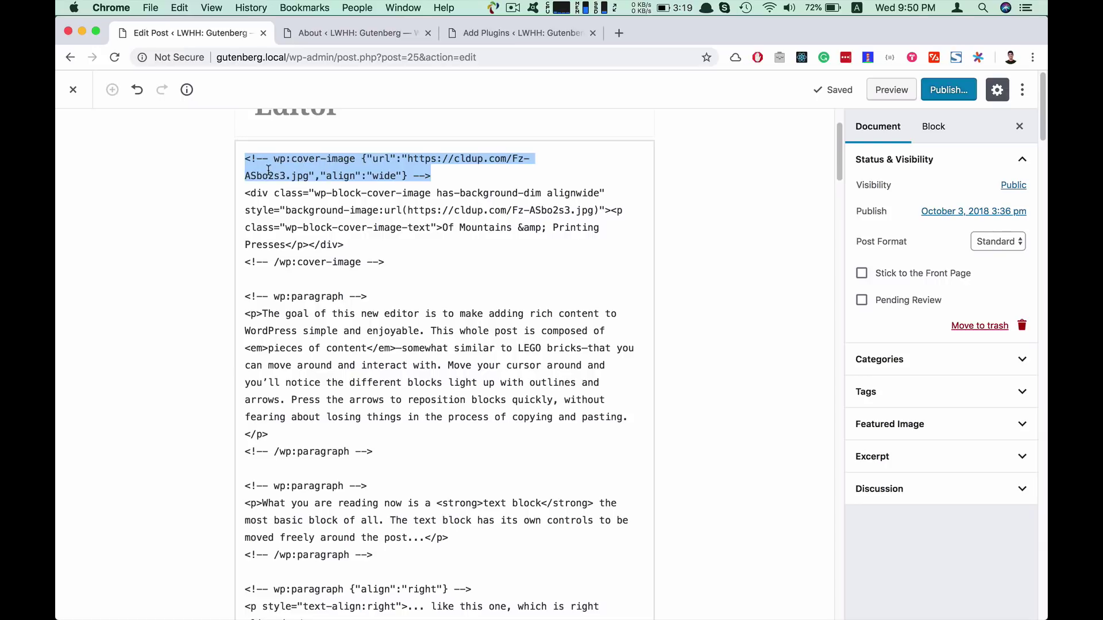
pyautogui.moveTo(348, 245); pyautogui.dragTo(224, 199)
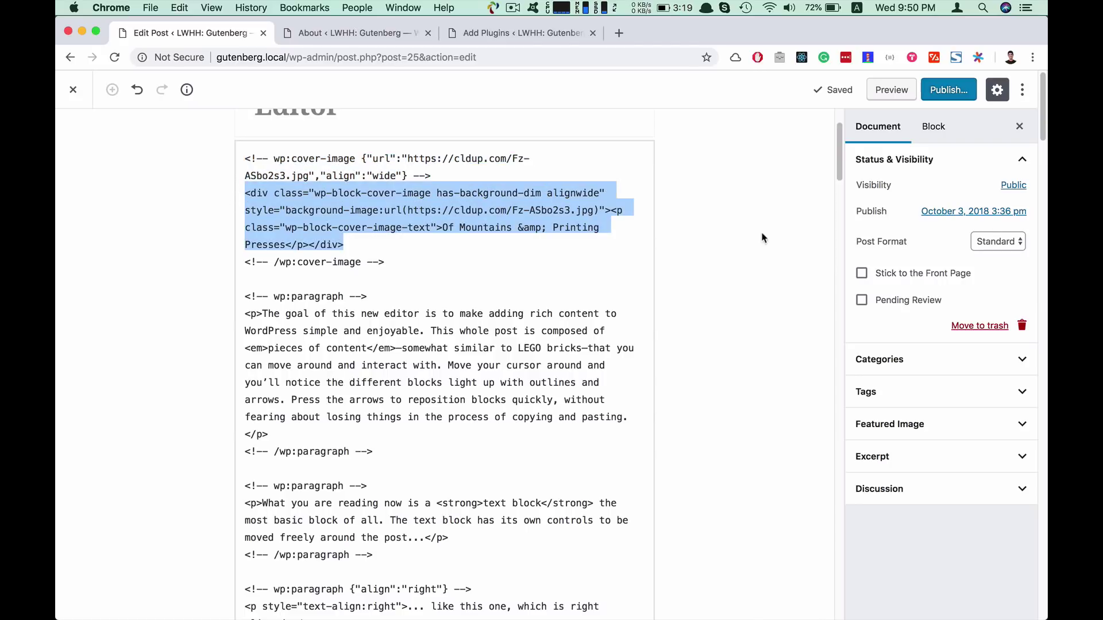
pyautogui.click(715, 241)
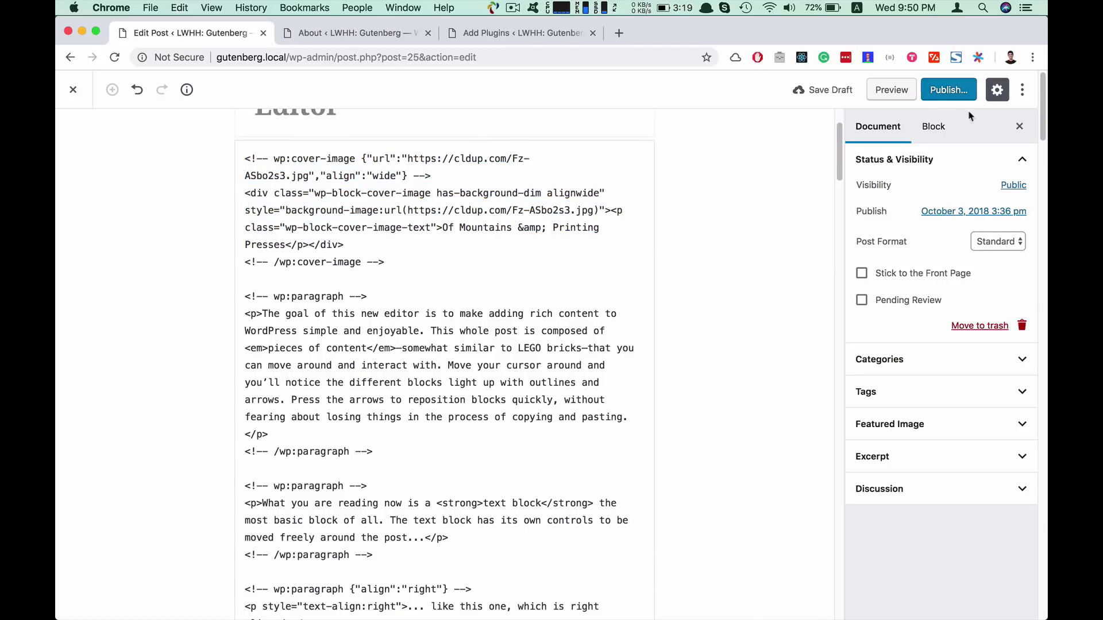
# Switch from the code editor back to the Visual Editor, then review and dismiss the More tools menu.
pyautogui.click(1022, 90)
pyautogui.click(920, 255)
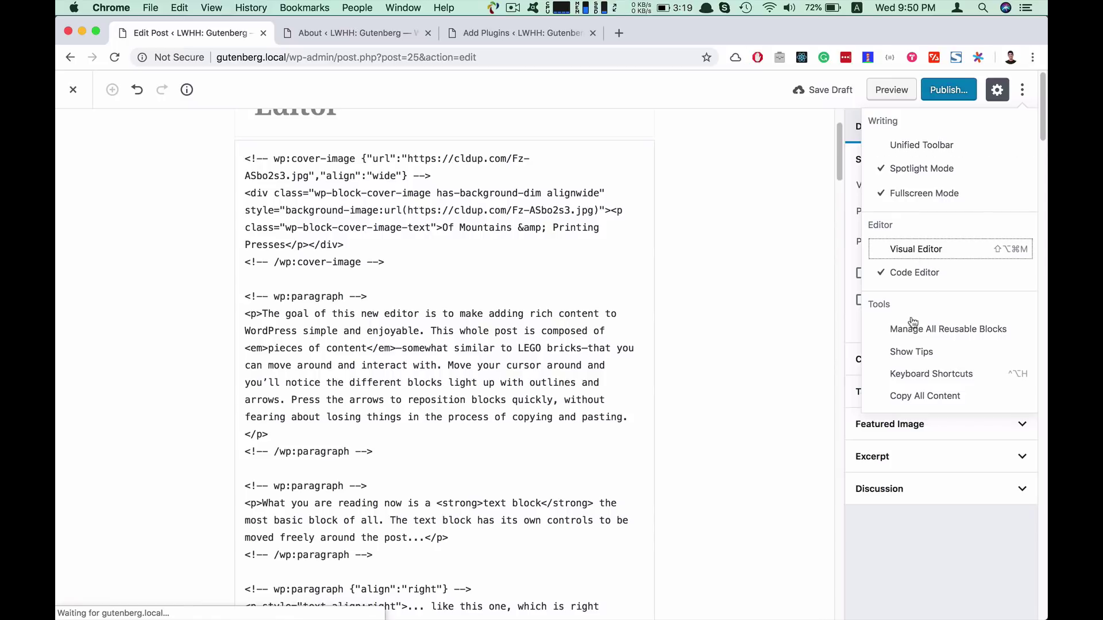
pyautogui.click(1033, 92)
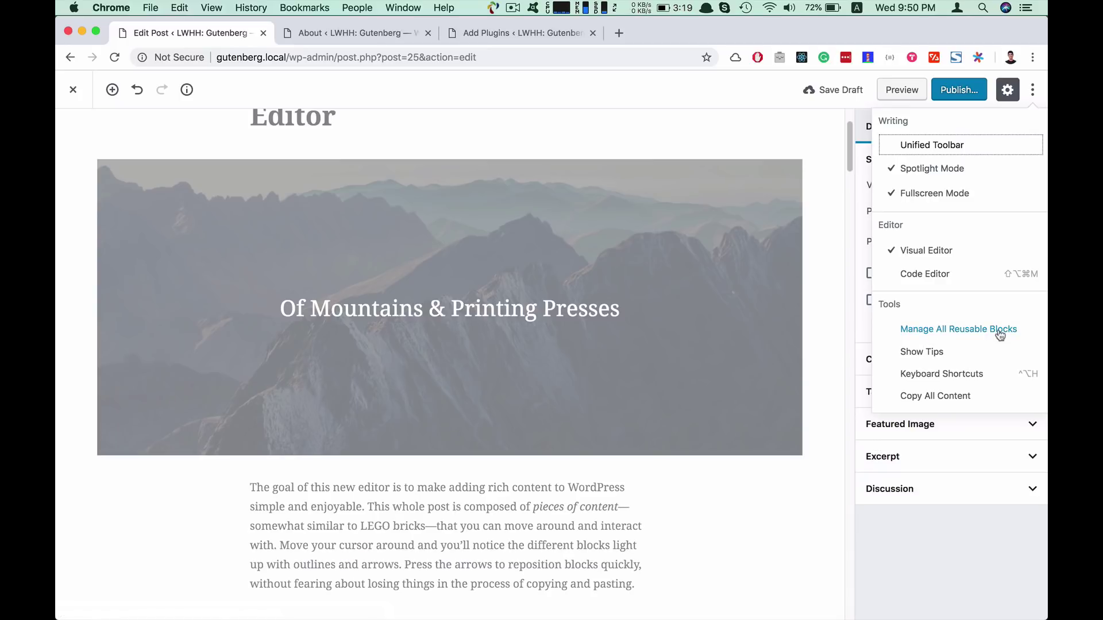
pyautogui.click(641, 295)
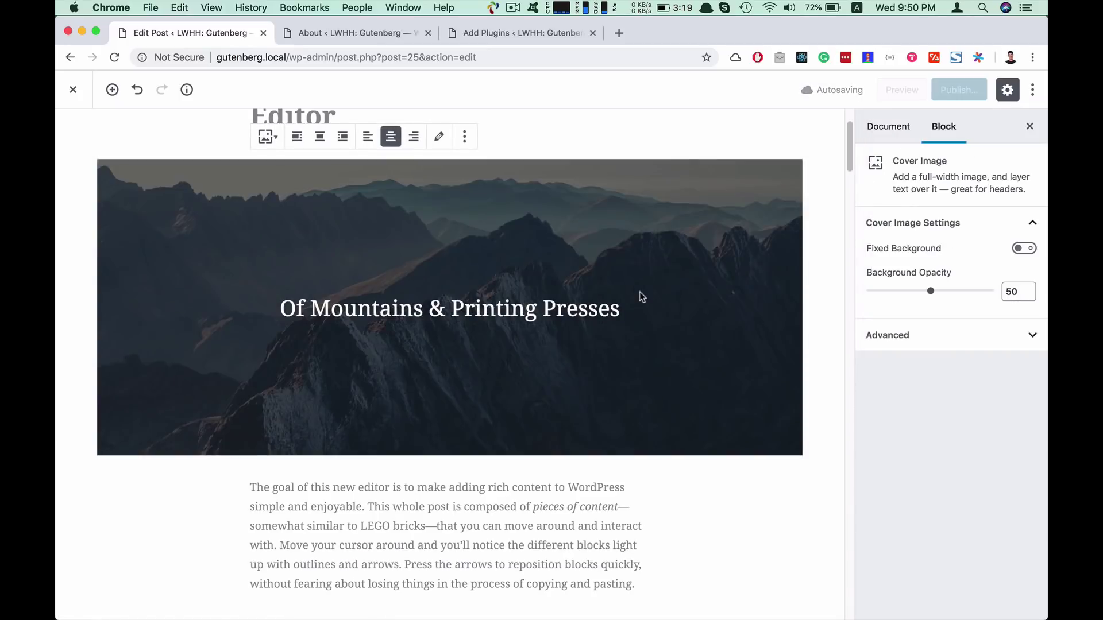
pyautogui.click(1033, 89)
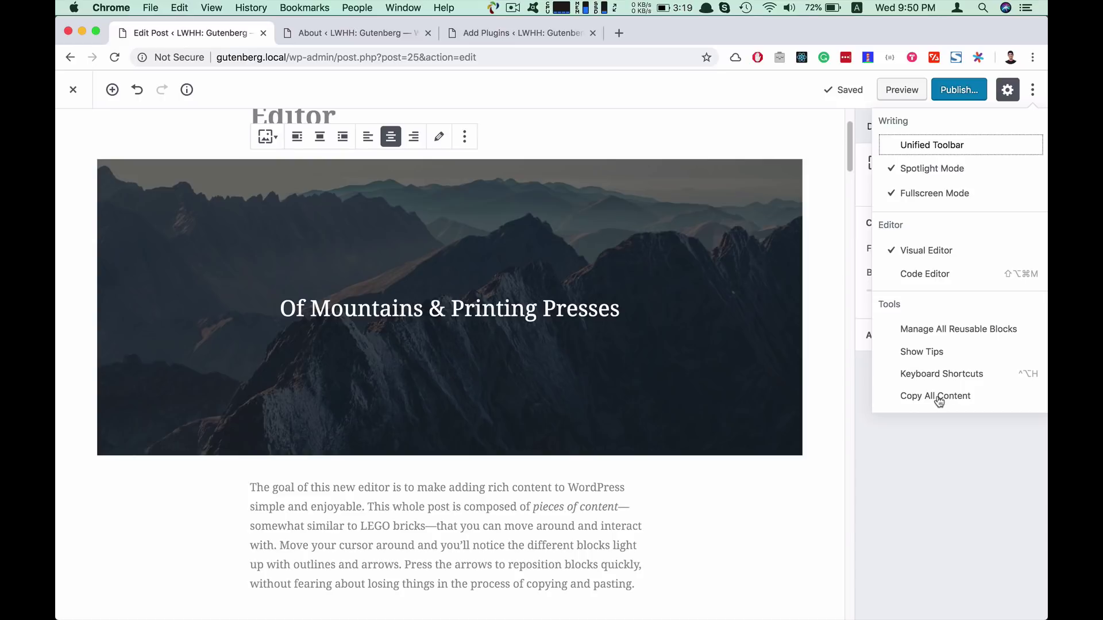
pyautogui.click(509, 108)
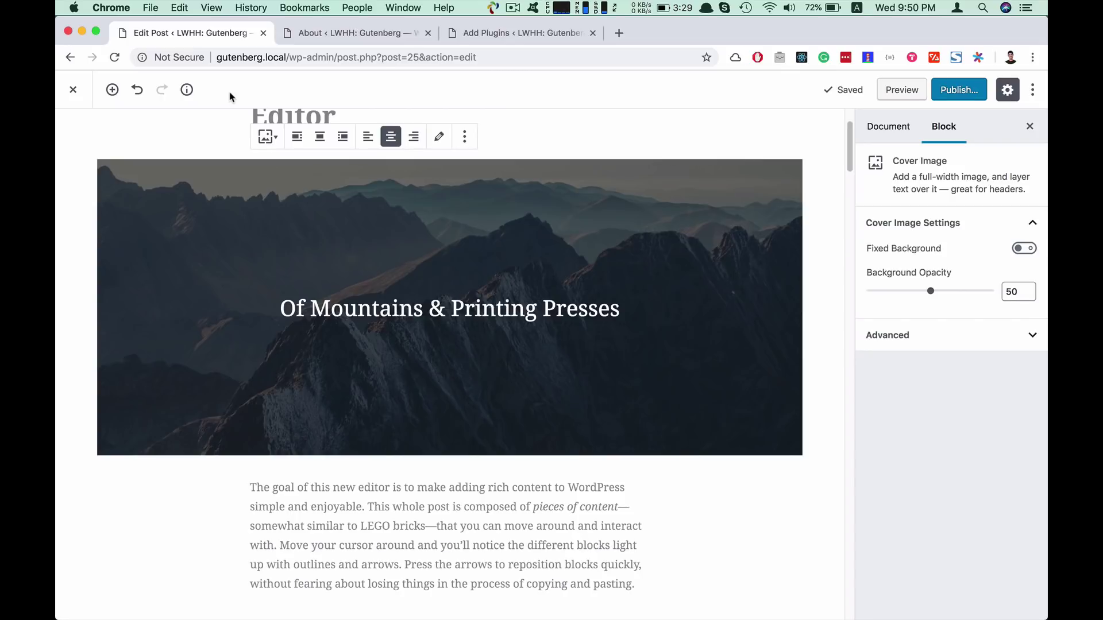
# Show Content Structure and highlight its counts: 716 words, 4 headings, 20 paragraphs, 36 blocks.
pyautogui.click(185, 91)
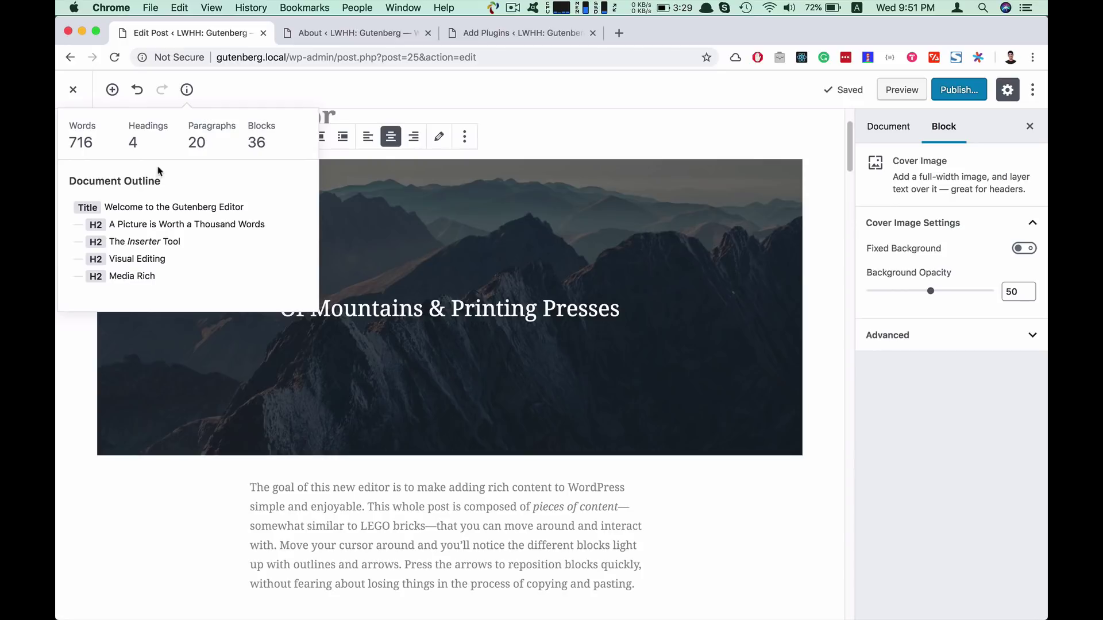
pyautogui.moveTo(71, 126); pyautogui.dragTo(149, 147)
pyautogui.moveTo(270, 143); pyautogui.dragTo(243, 139)
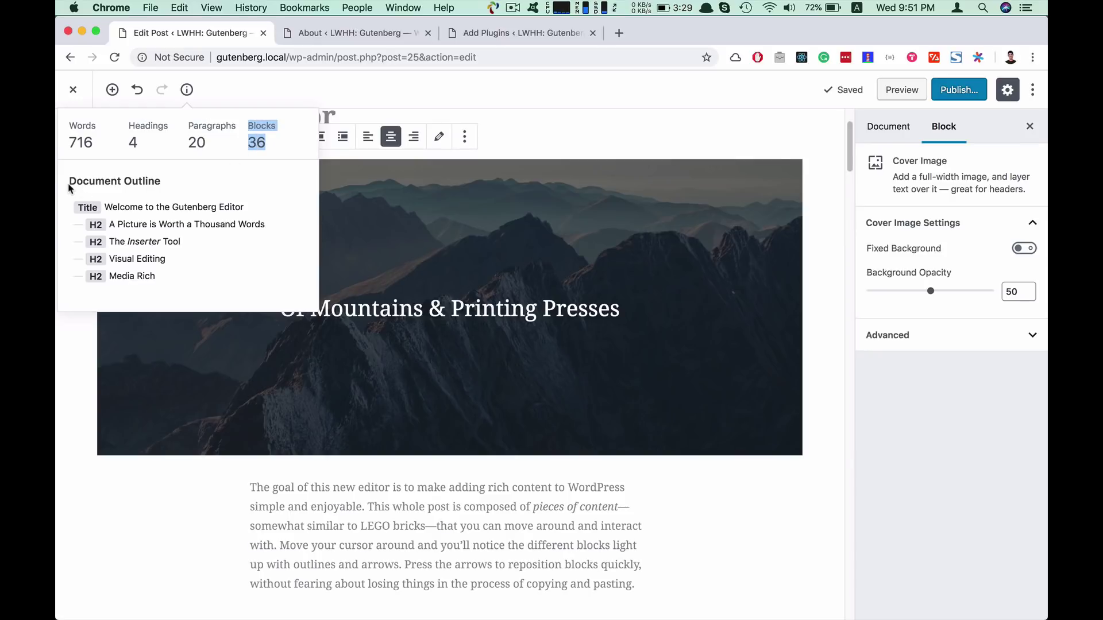
pyautogui.moveTo(68, 183); pyautogui.dragTo(157, 182)
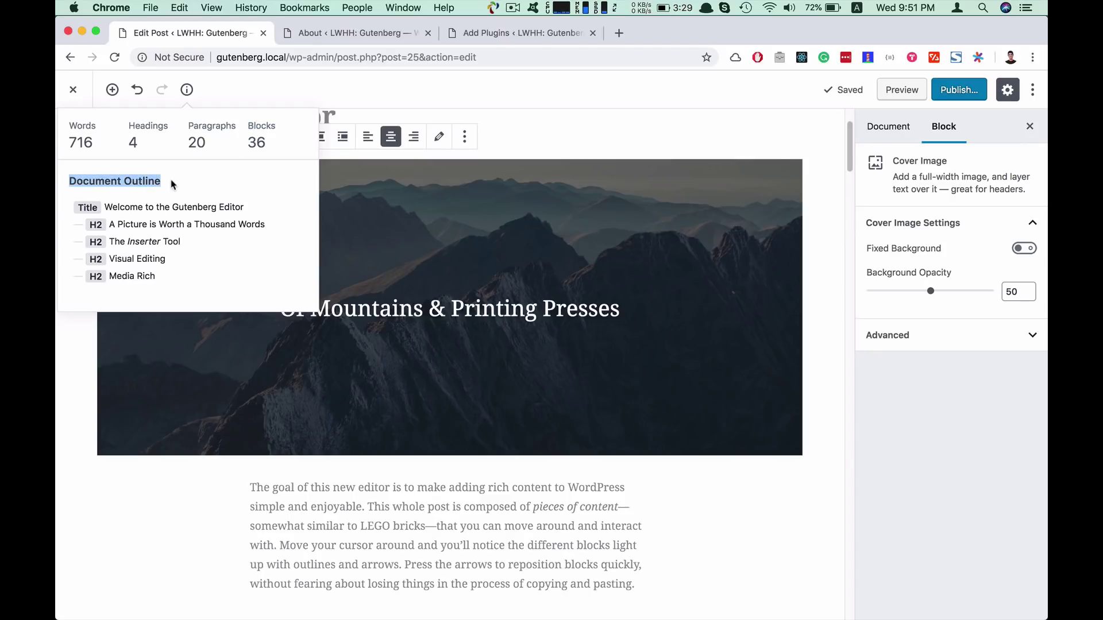
pyautogui.click(110, 198)
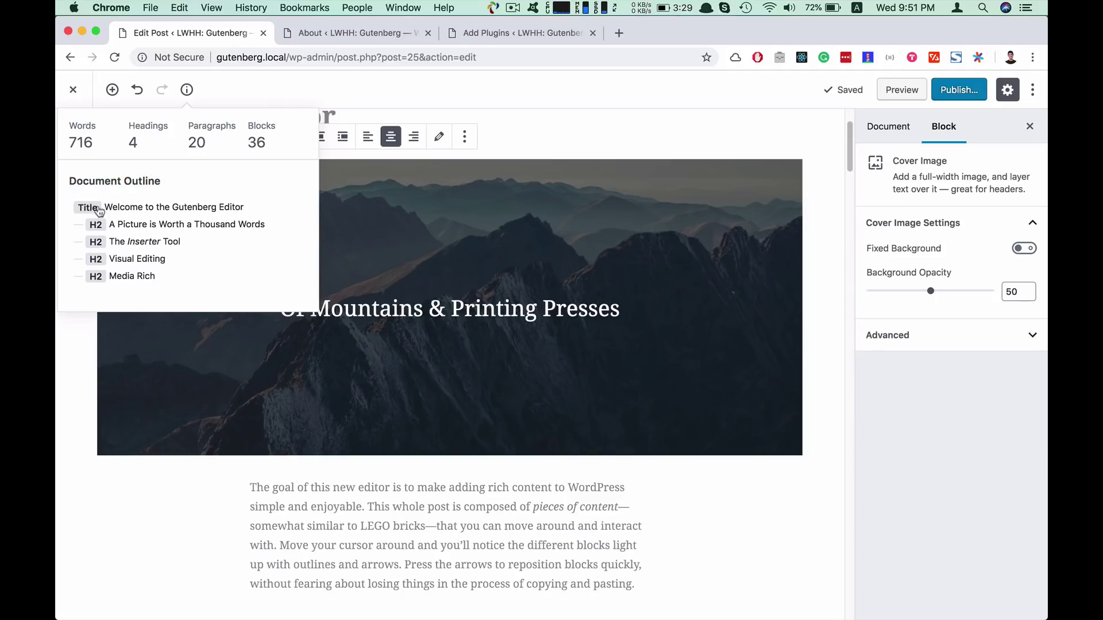
# Jump through the Document Outline: title, A Picture is Worth a Thousand Words, The Inserter Tool, Visual Editing, Media Rich.
pyautogui.click(107, 208)
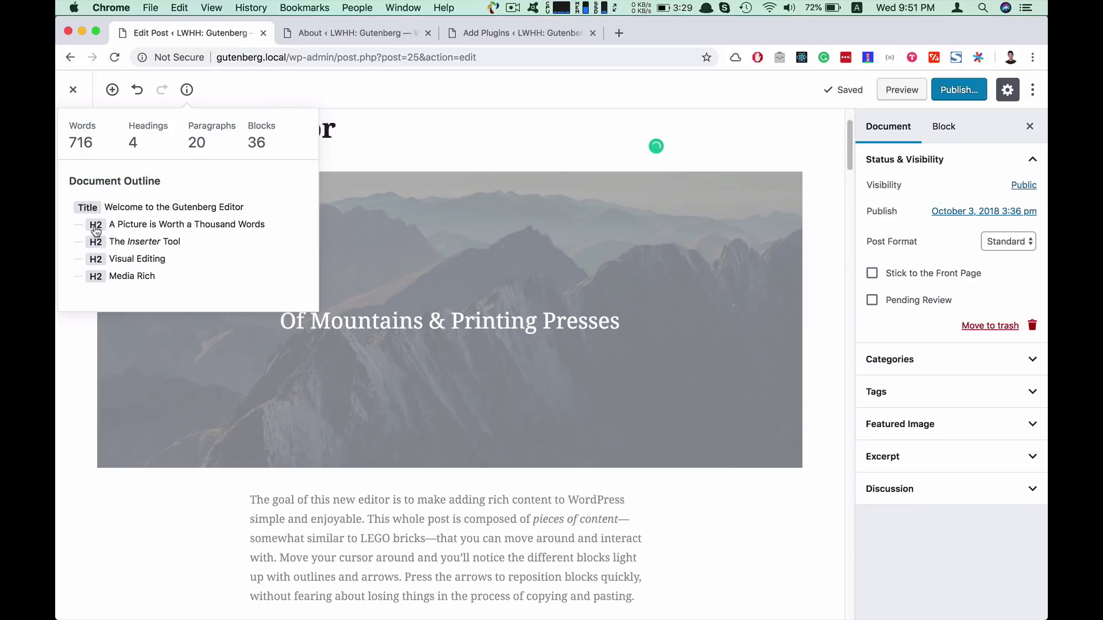
pyautogui.click(139, 229)
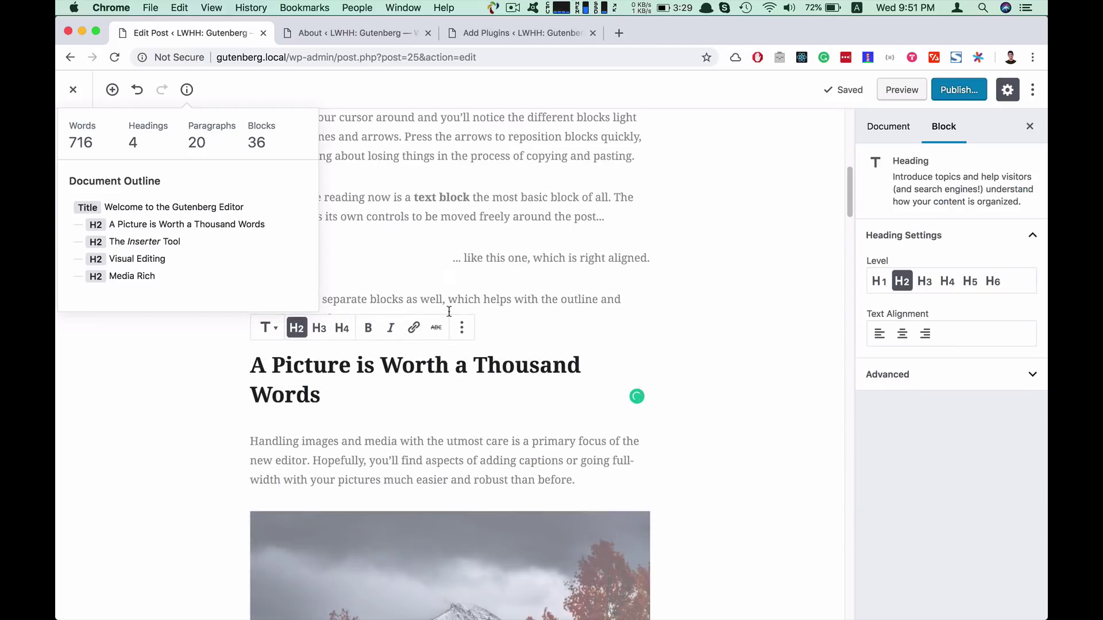
pyautogui.moveTo(253, 373); pyautogui.dragTo(311, 397)
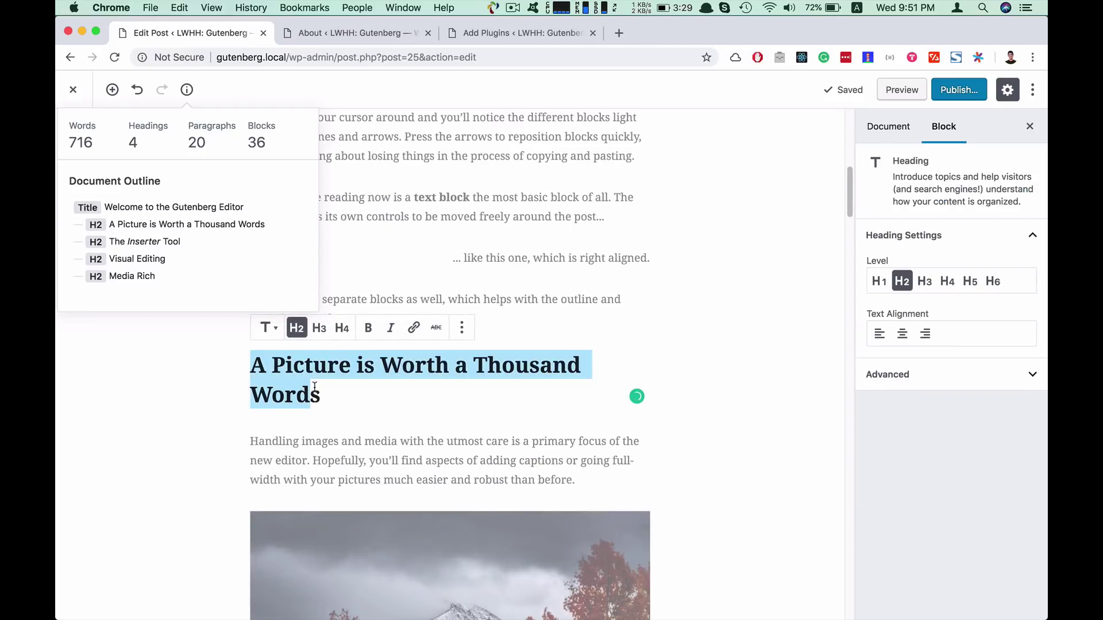
pyautogui.click(187, 90)
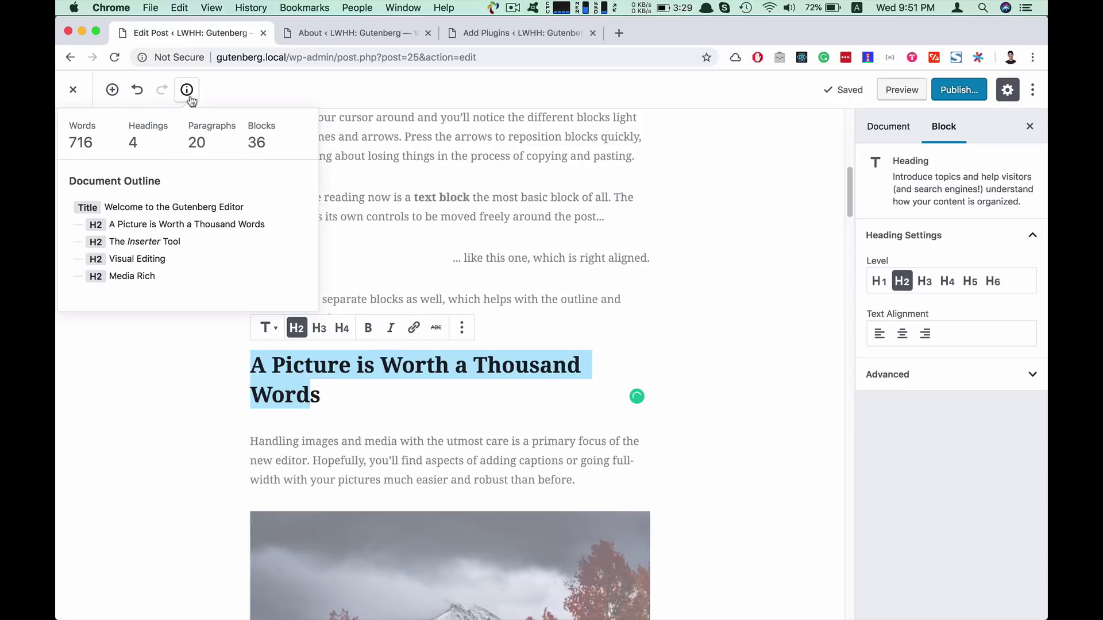
pyautogui.click(127, 243)
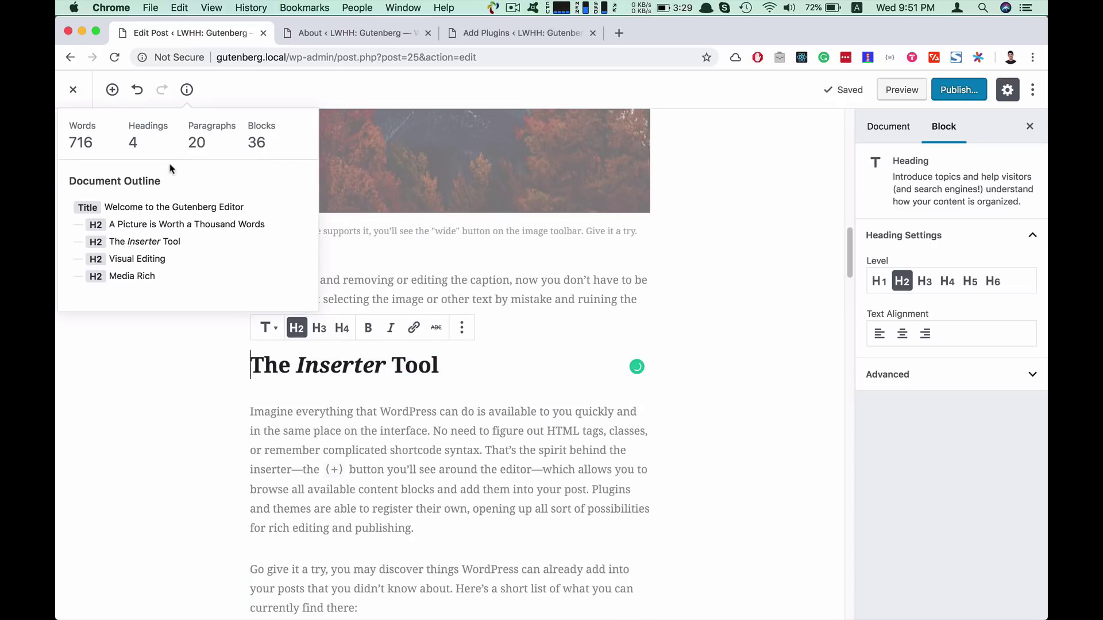
pyautogui.click(147, 259)
pyautogui.click(133, 277)
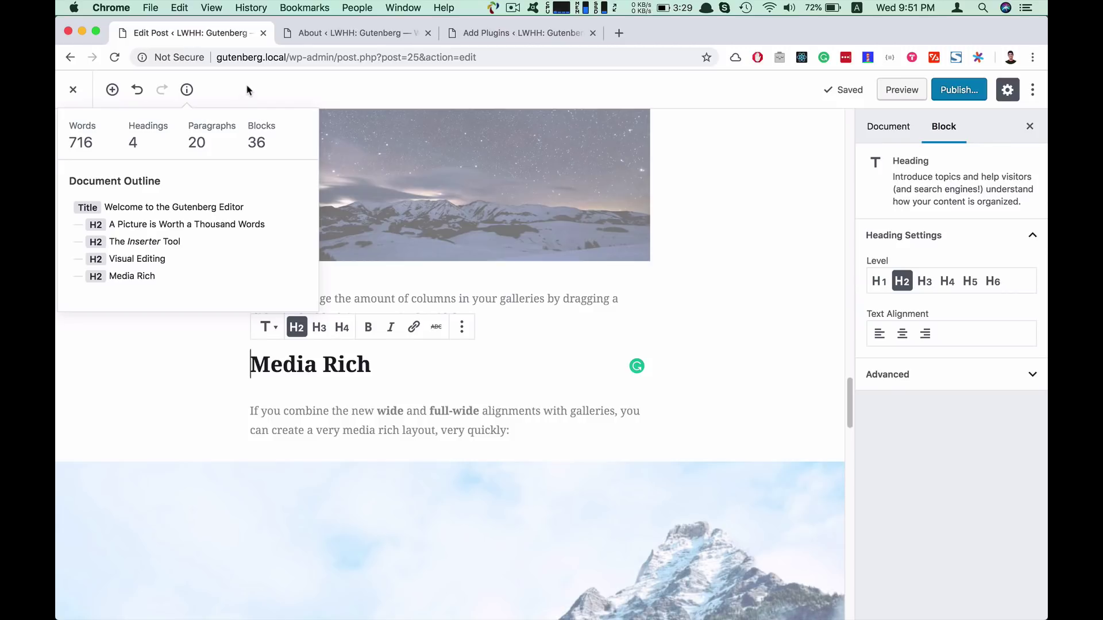
# Select the full-wide mountain image below Media Rich to show its Image settings, then scroll toward the gallery.
pyautogui.click(216, 393)
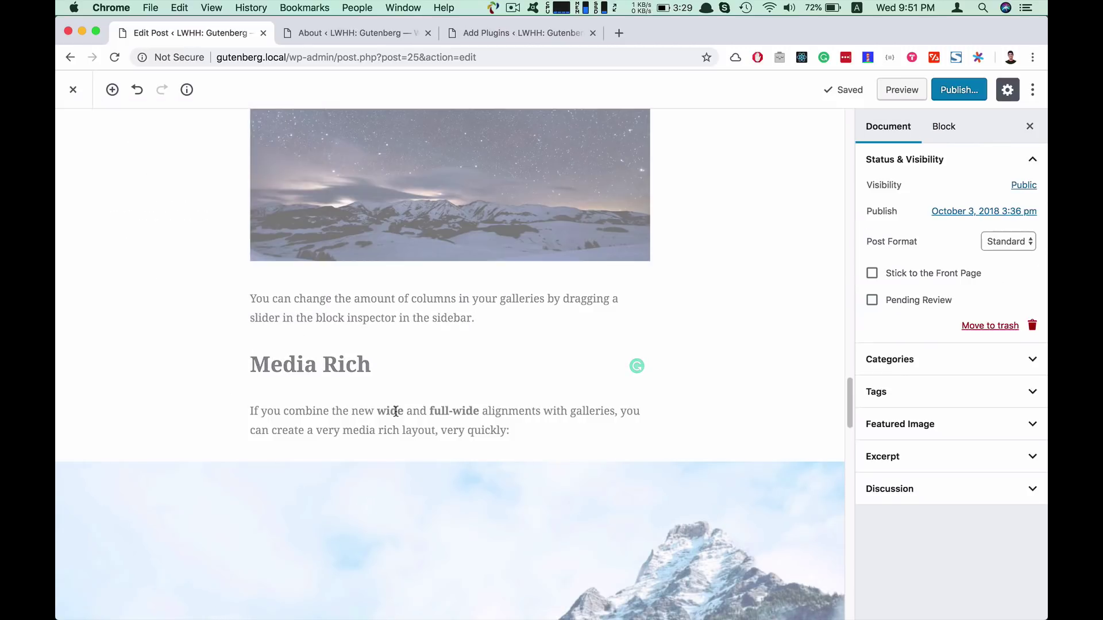
pyautogui.click(645, 426)
pyautogui.scroll(-7, 427, 333)
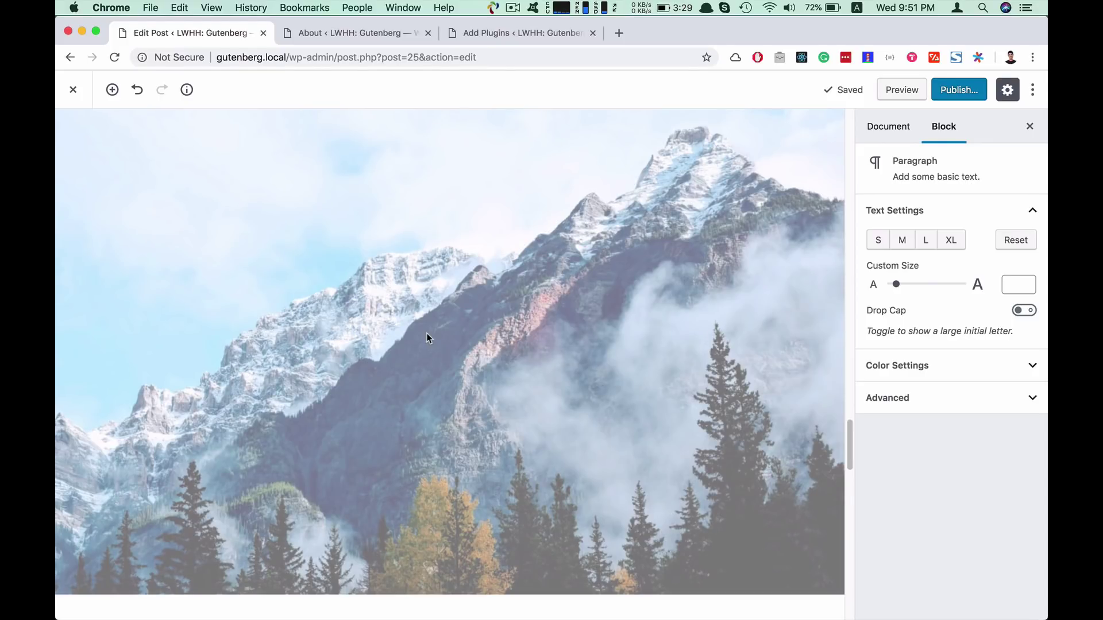
pyautogui.click(426, 338)
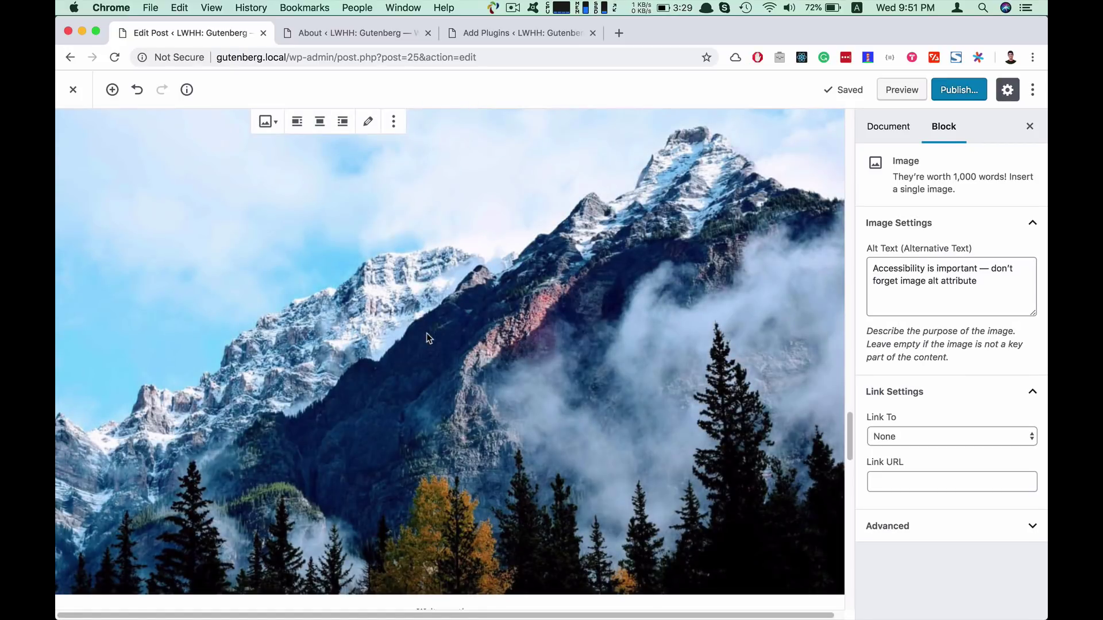
pyautogui.scroll(-3, 426, 338)
pyautogui.scroll(-10, 426, 337)
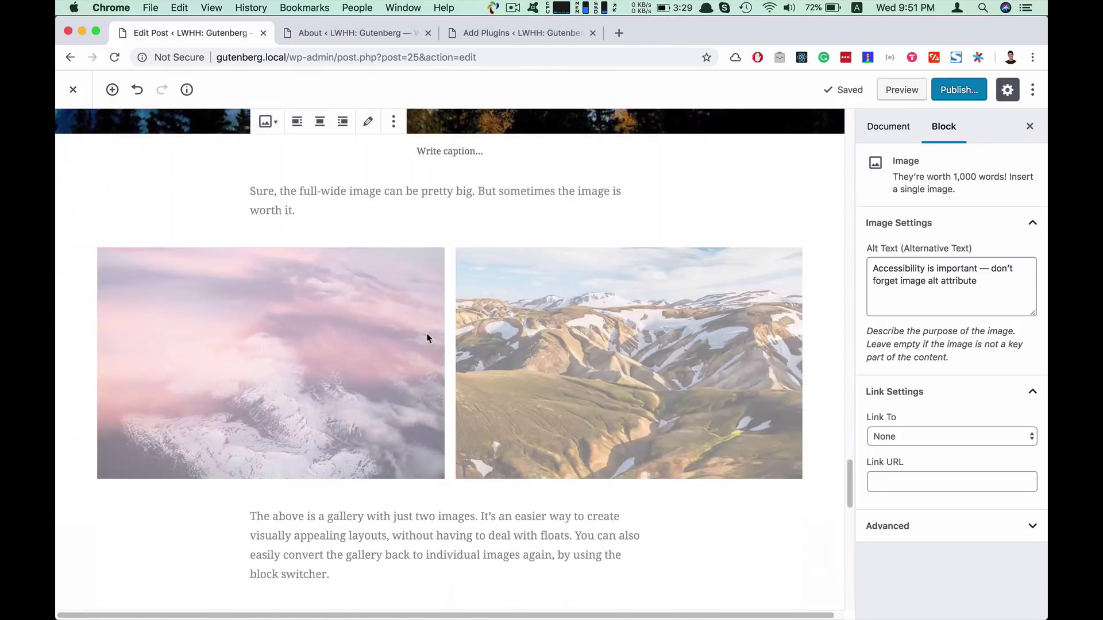